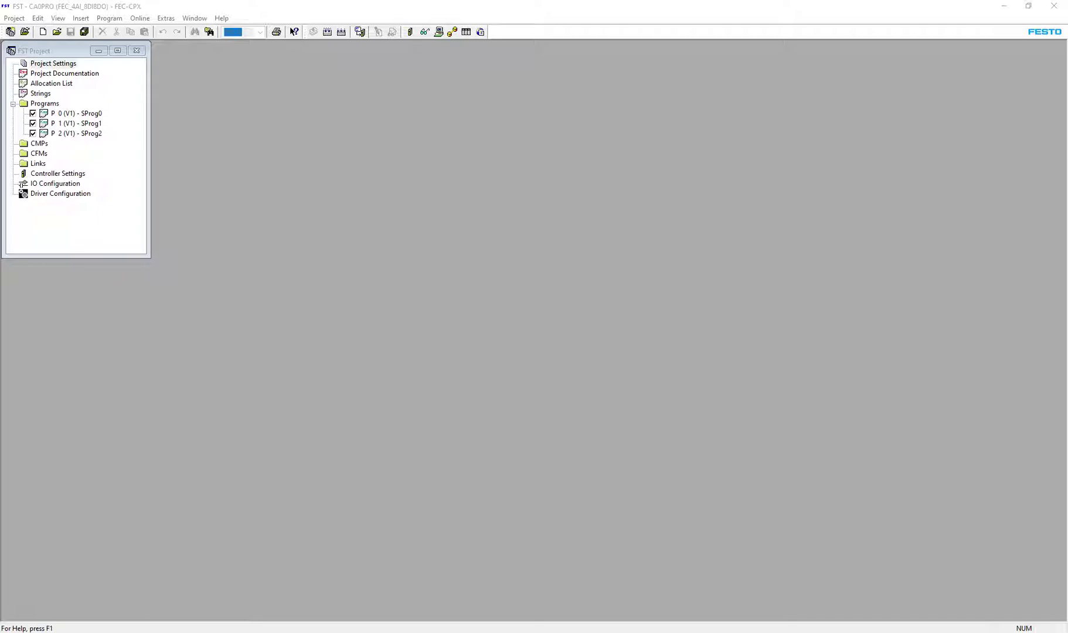
Switch to Total Commander and open the reference capture "FST Project Download WITHOUT Source Code.snagx".
key(alt+Tab)
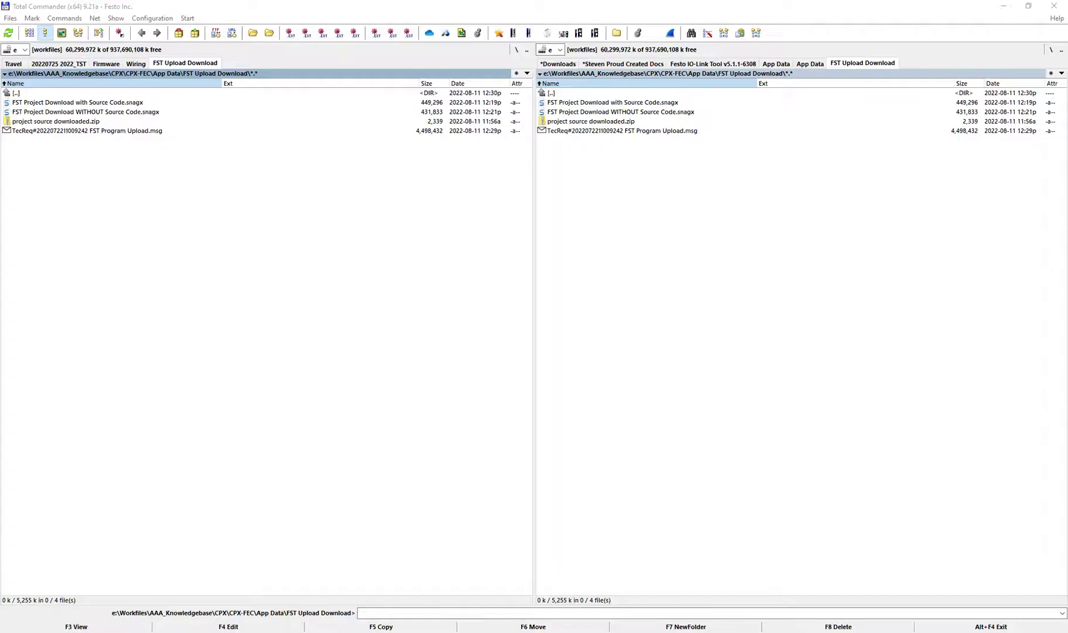
click(110, 105)
click(124, 114)
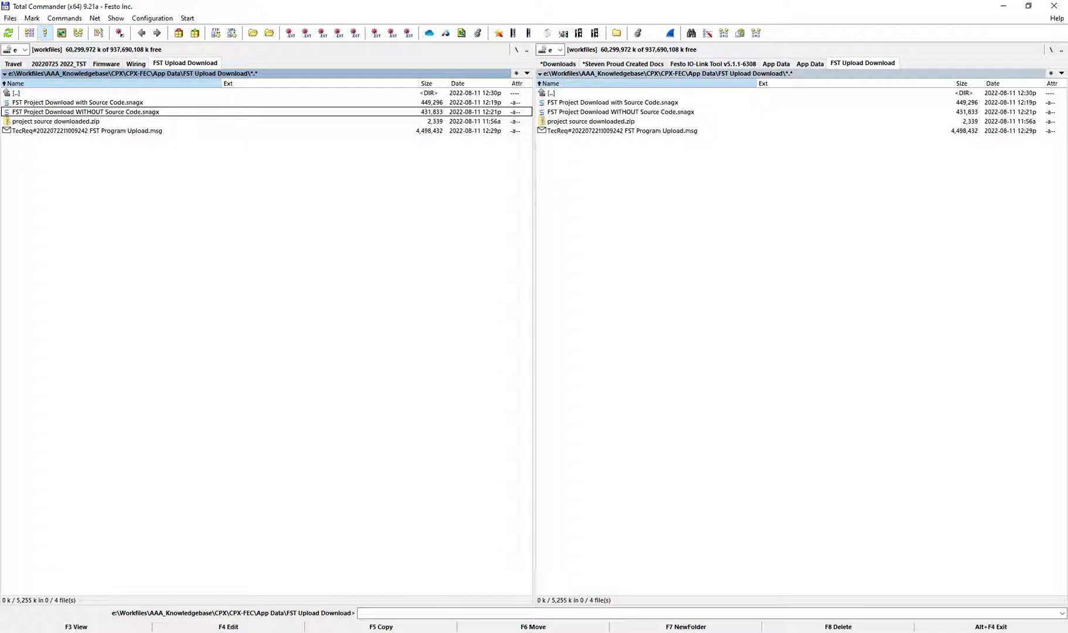
key(Return)
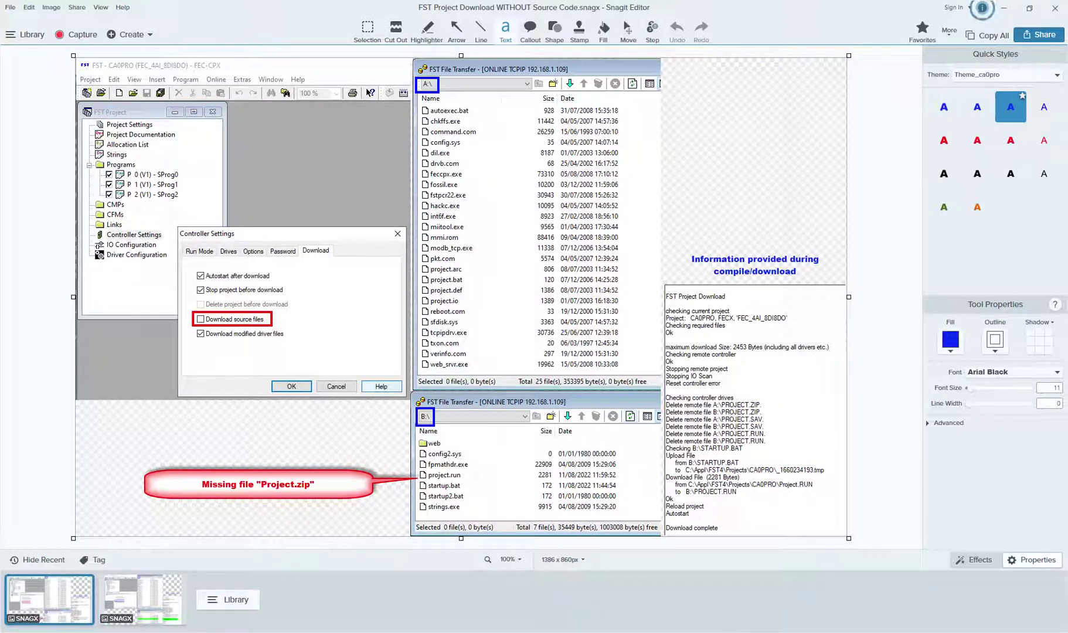
Switch back to FST and turn off "Download source files" in the download options of the controller settings.
mouse_move(774, 632)
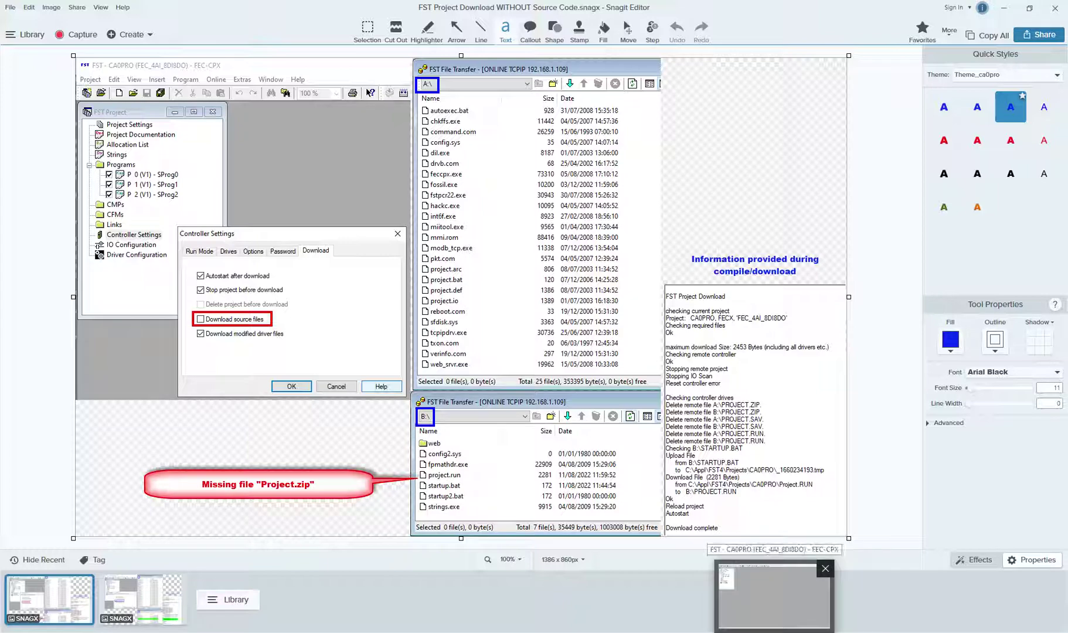
click(774, 632)
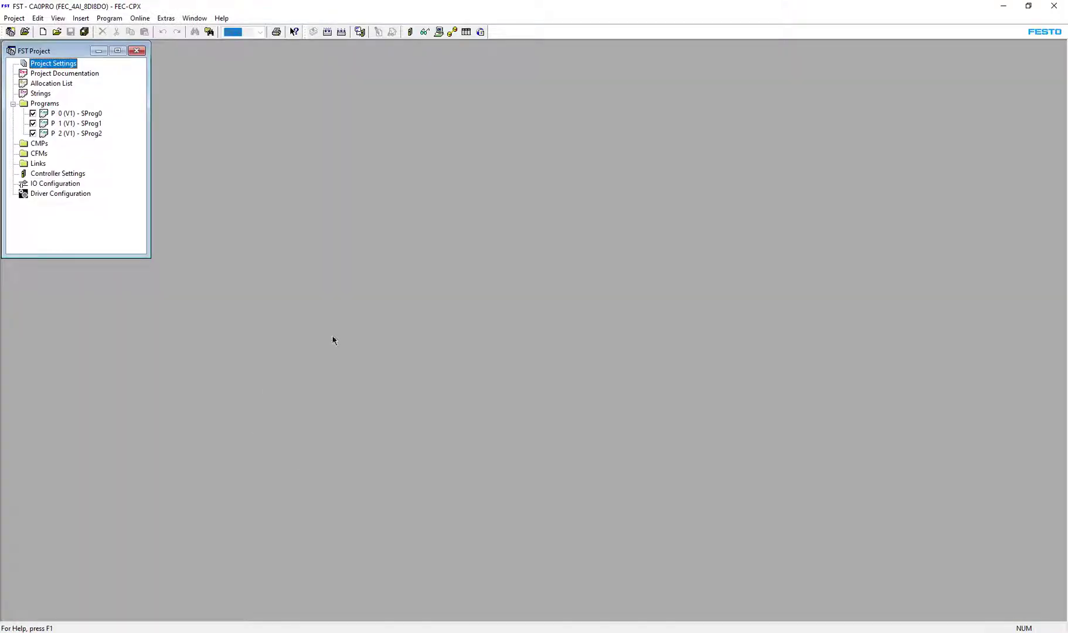
click(57, 174)
double_click(57, 174)
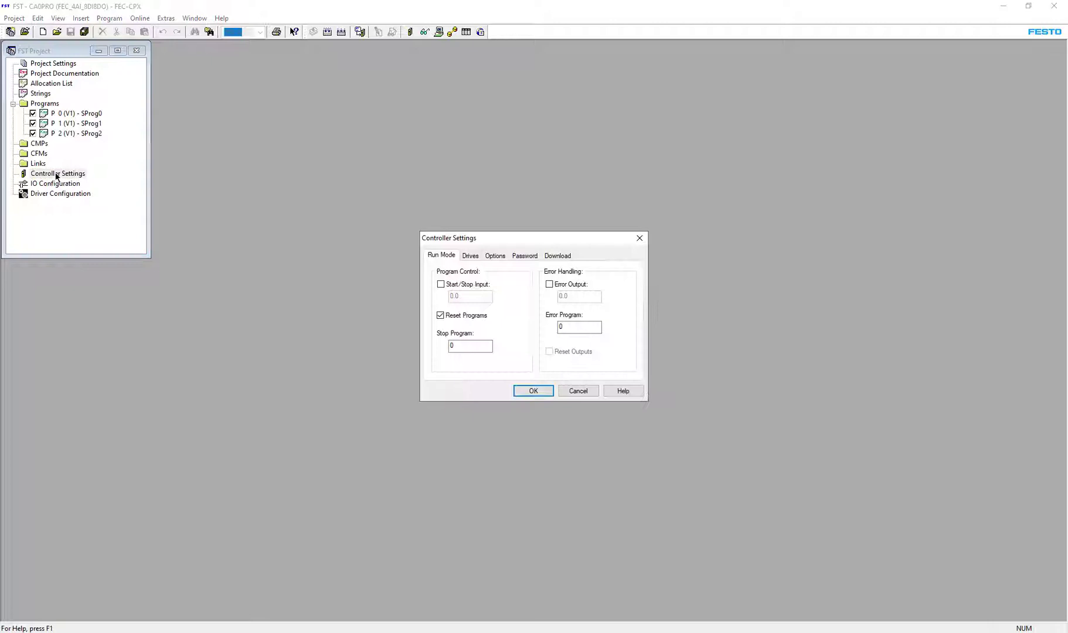
drag(551, 240, 286, 105)
click(293, 119)
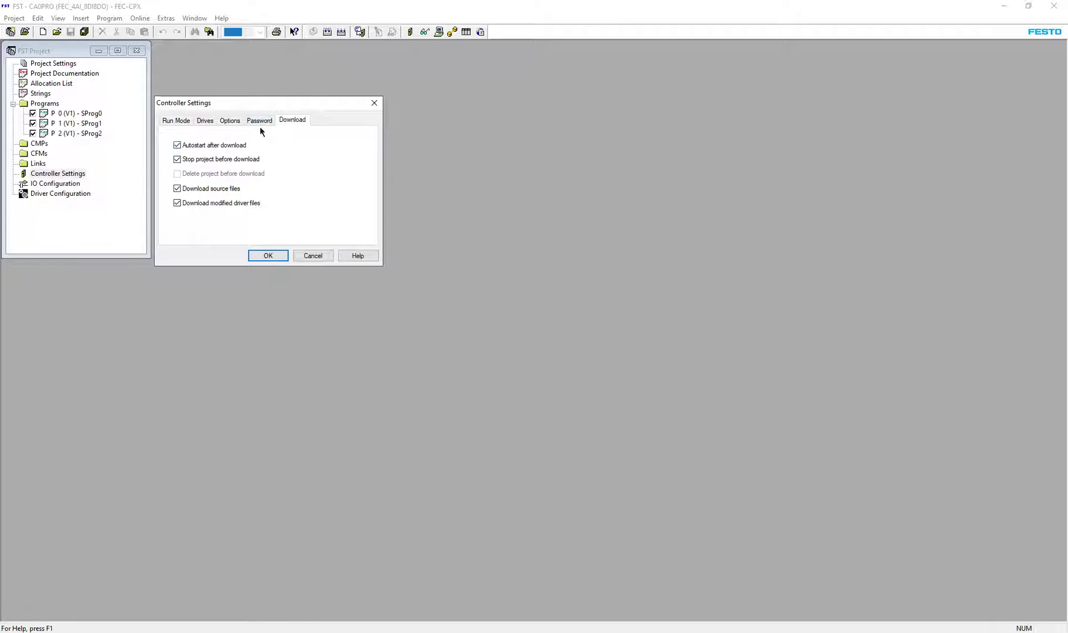
click(205, 188)
click(270, 255)
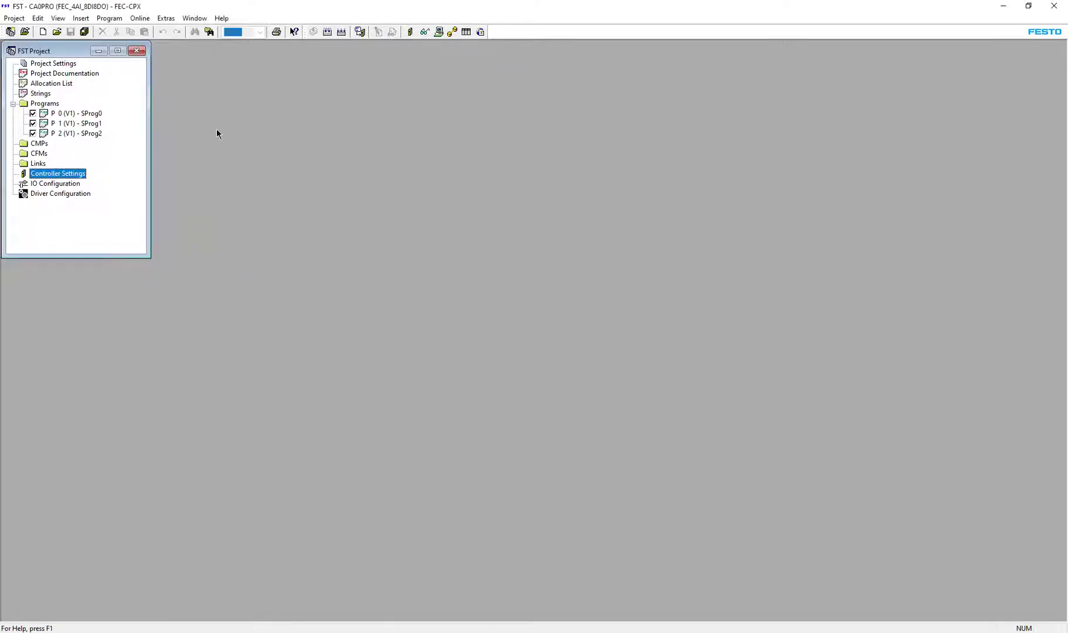
Build the CA0PRO project and check the TCP/IP controller address in the communication preferences, accepting the settings.
click(341, 32)
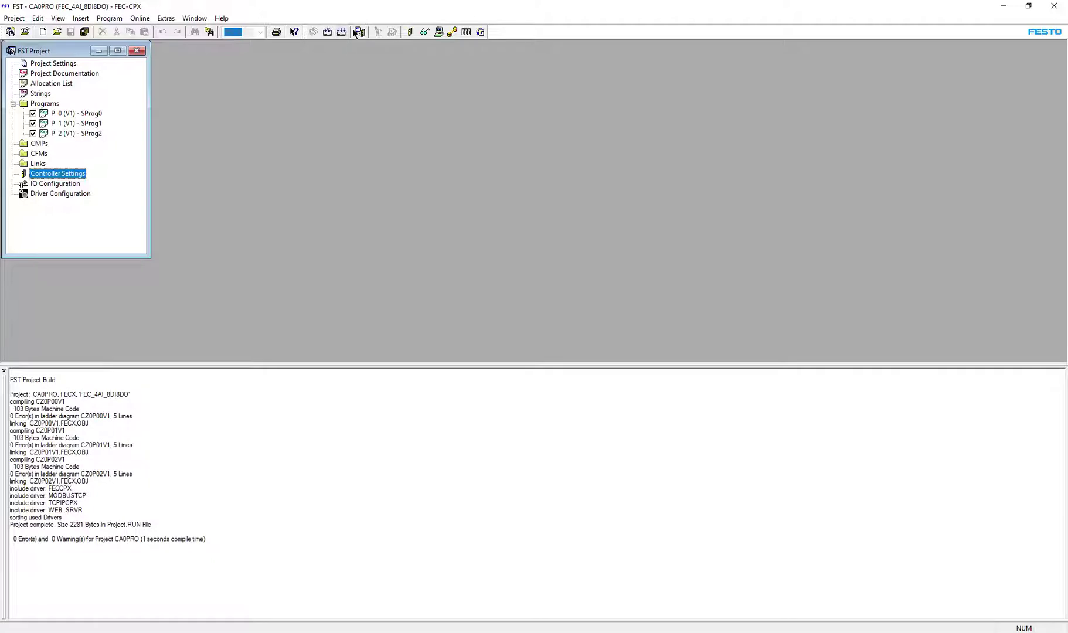
click(166, 19)
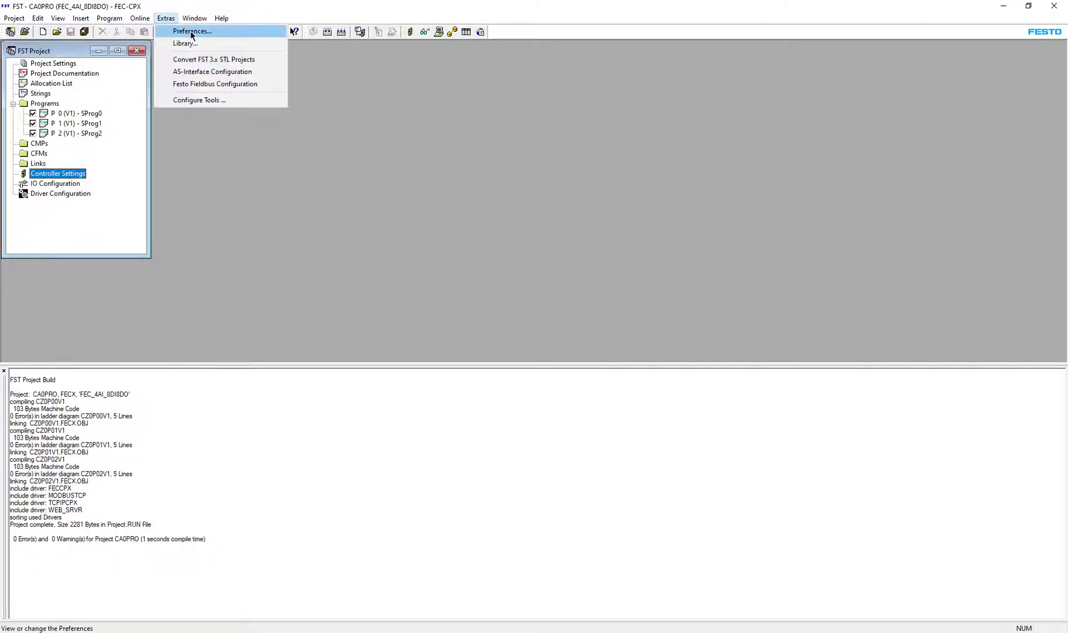
click(190, 30)
click(528, 225)
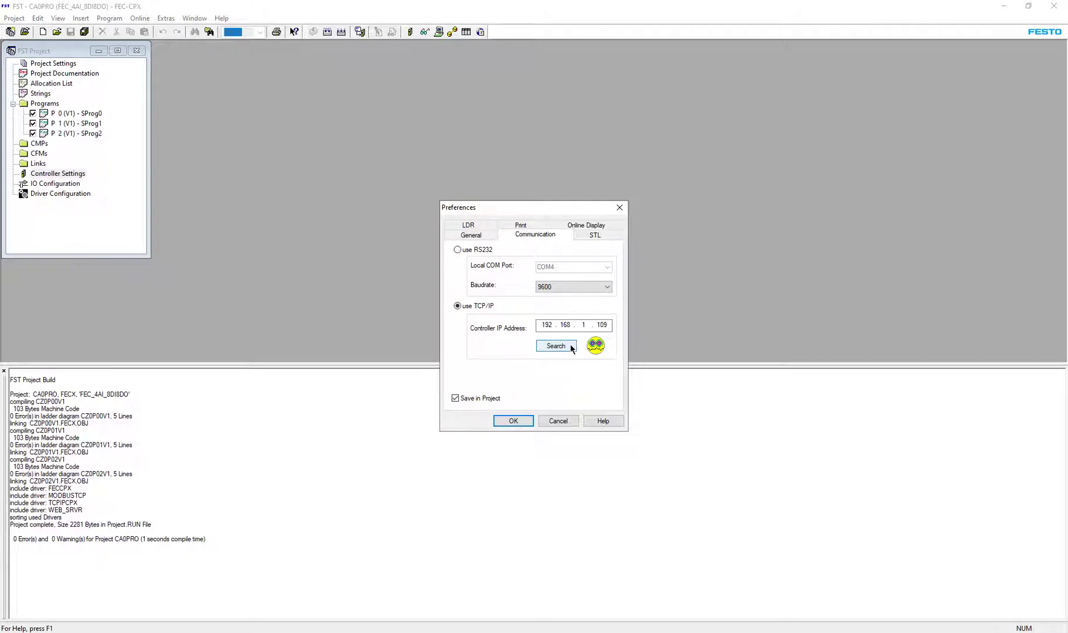
click(513, 421)
Check the IP settings of the TCPIPCPX driver in the driver configuration without changing them.
double_click(60, 194)
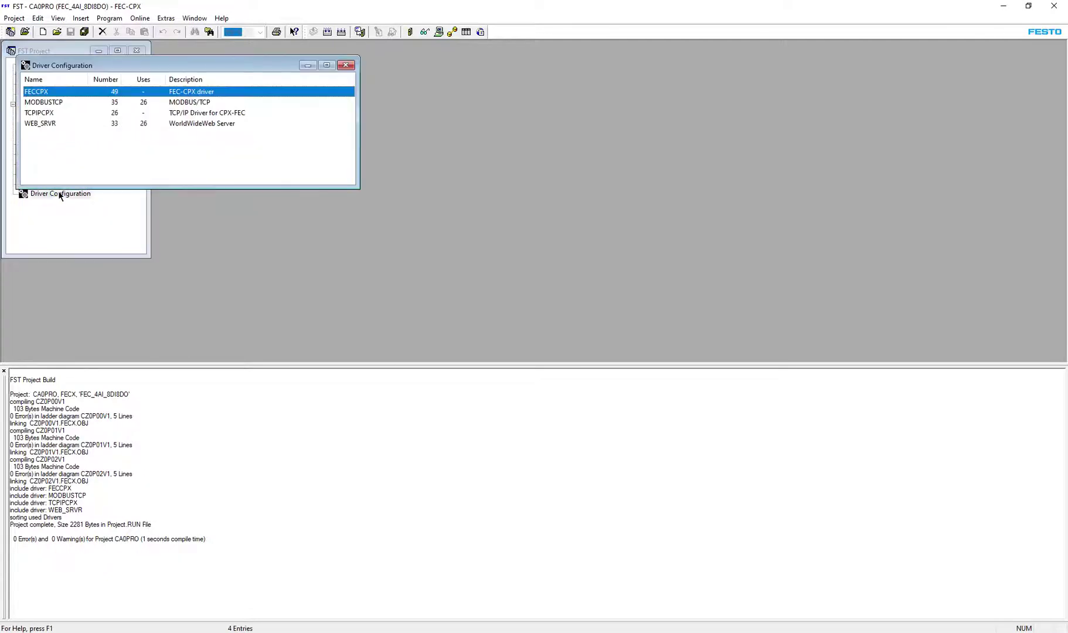
double_click(40, 113)
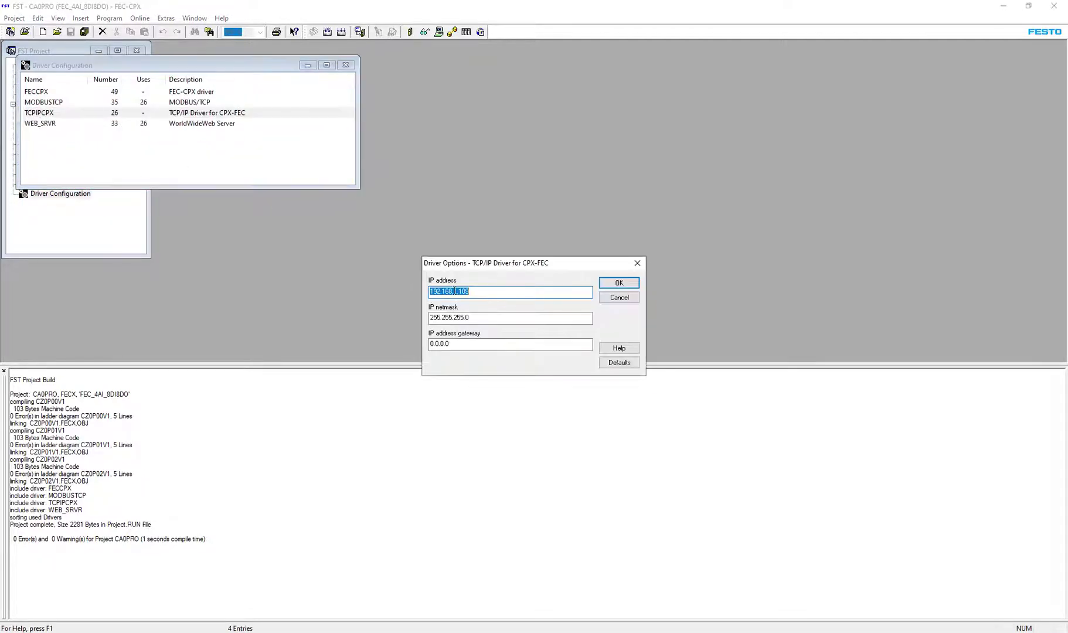
click(634, 301)
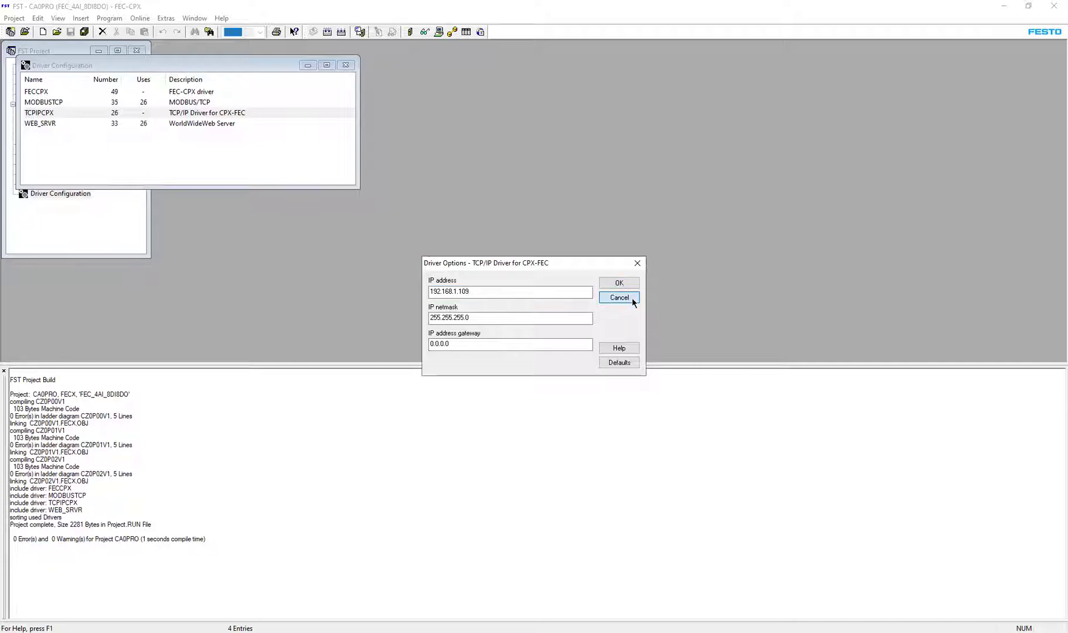
click(345, 65)
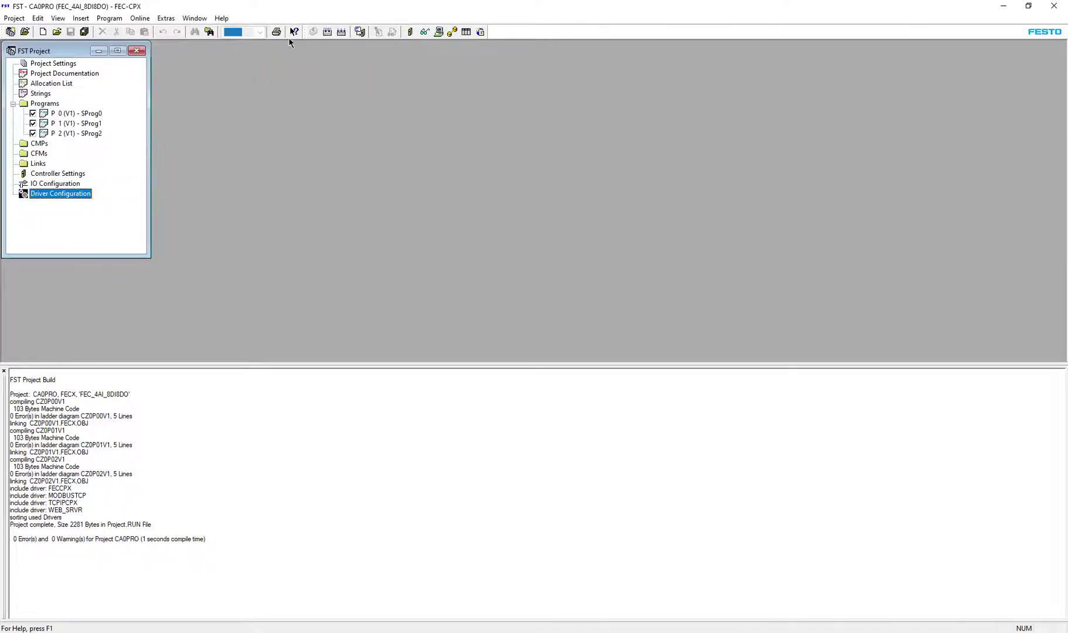
Download the project to the controller and review the remote file deletions and the Project.RUN transfer in the log.
click(362, 33)
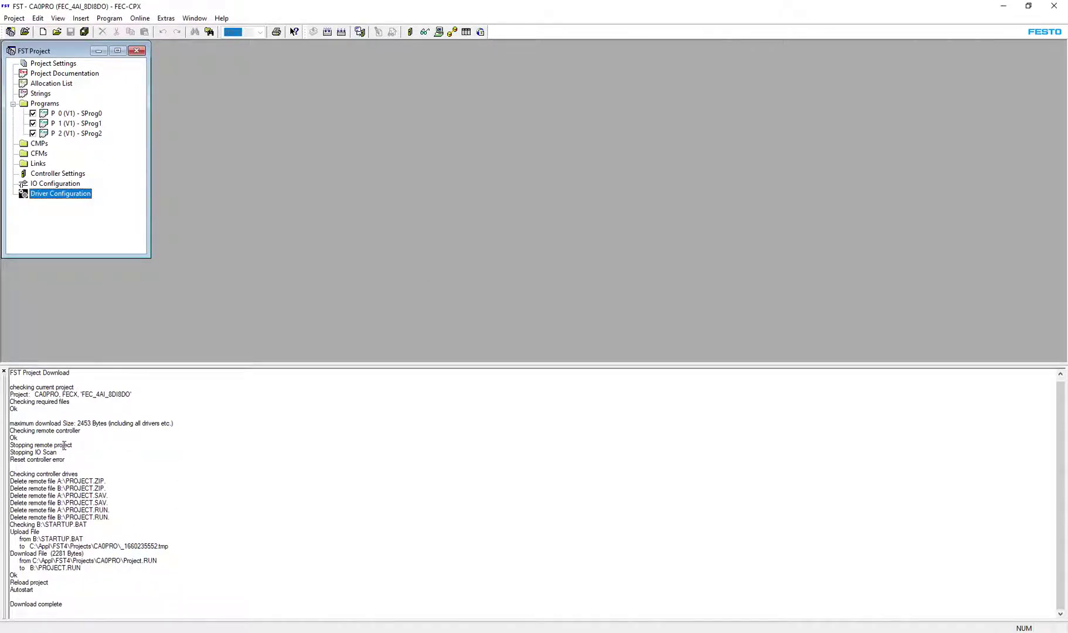
drag(115, 516, 12, 474)
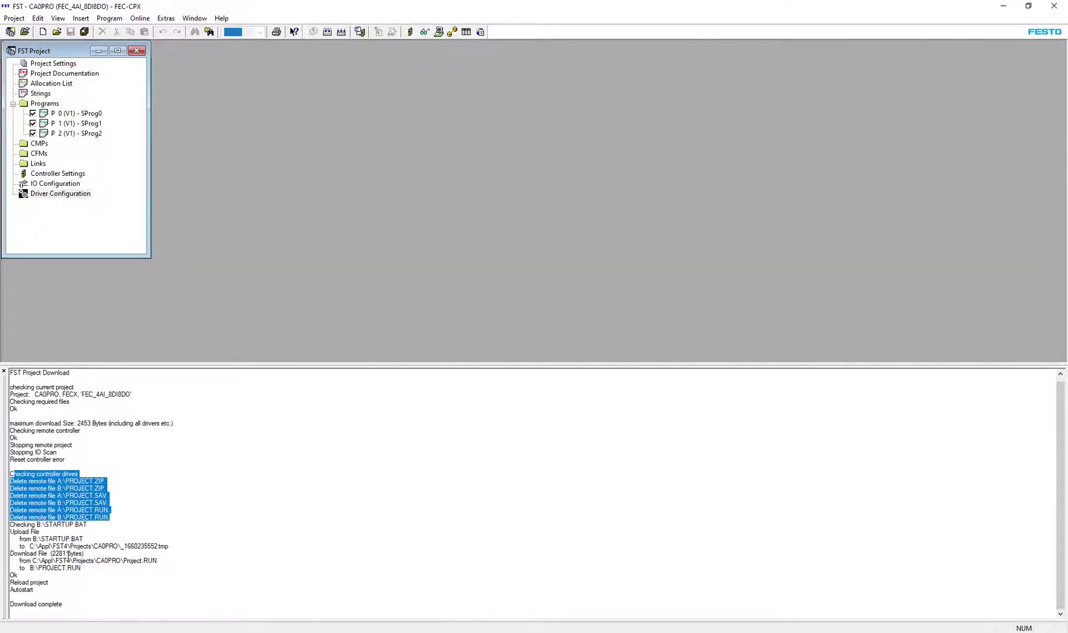
drag(83, 568, 10, 552)
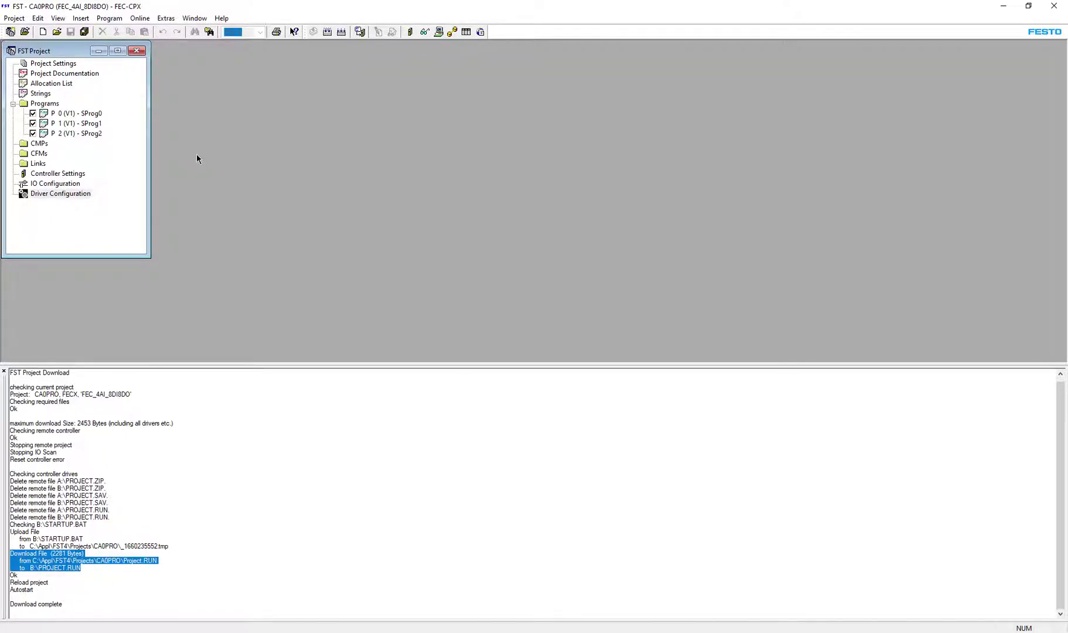
Log in to the controller and dismiss the information window.
click(140, 18)
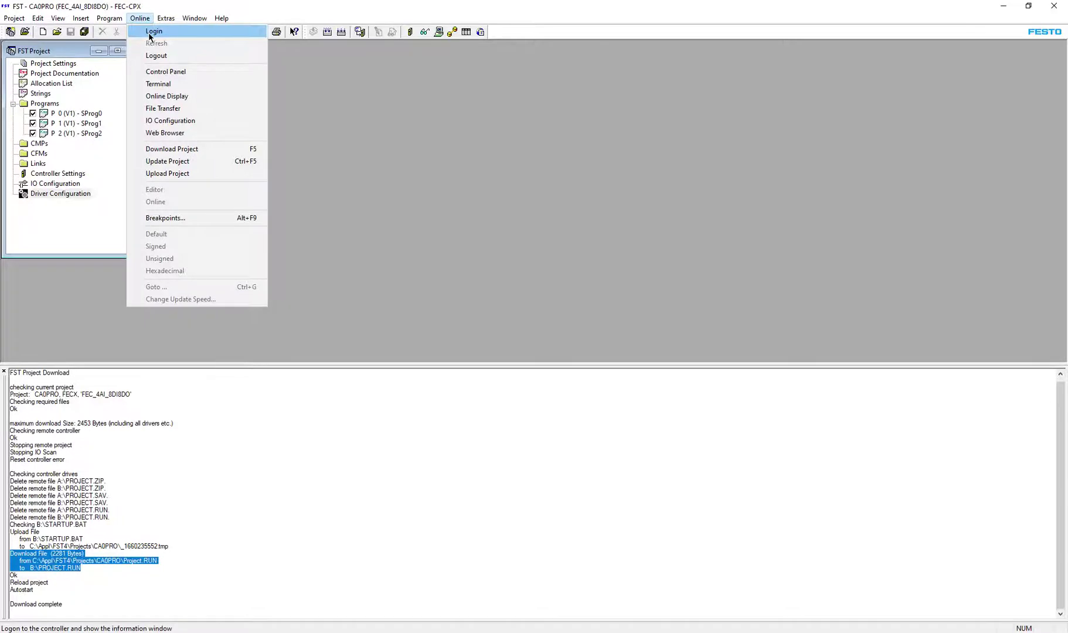
click(149, 35)
click(572, 336)
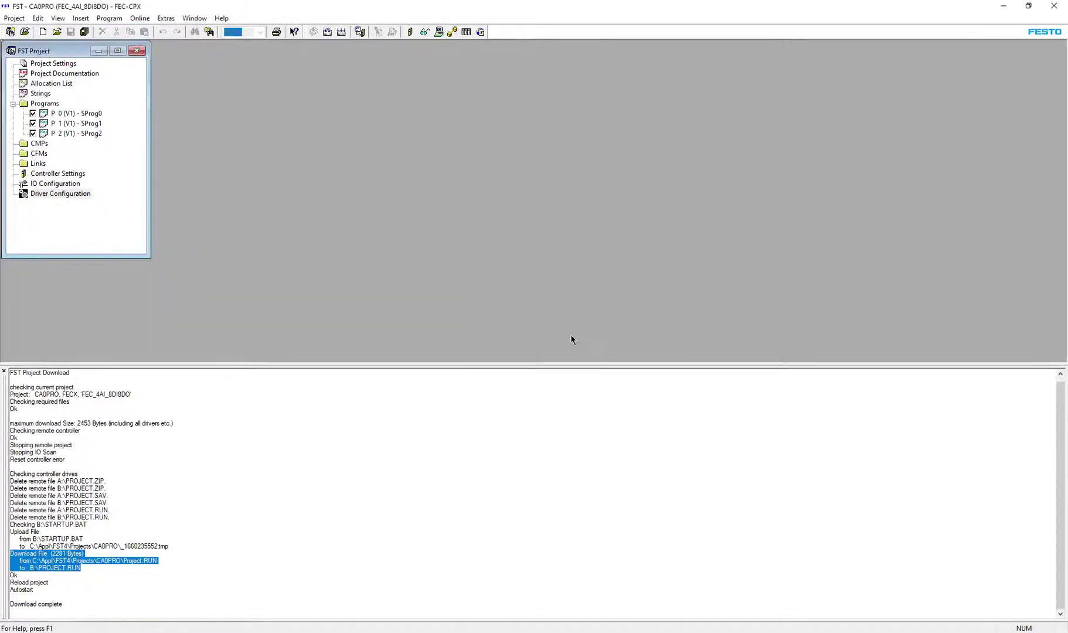
Open the controller's file transfer window and inspect the files on drives A:\ and B:\, selecting project.run on B:\.
click(141, 18)
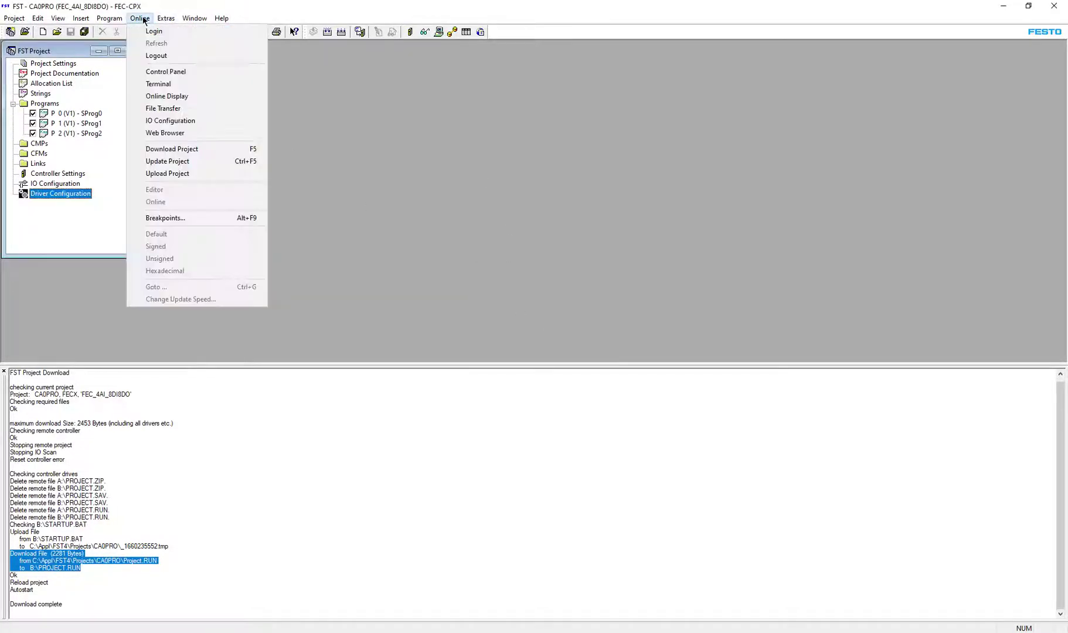
click(157, 110)
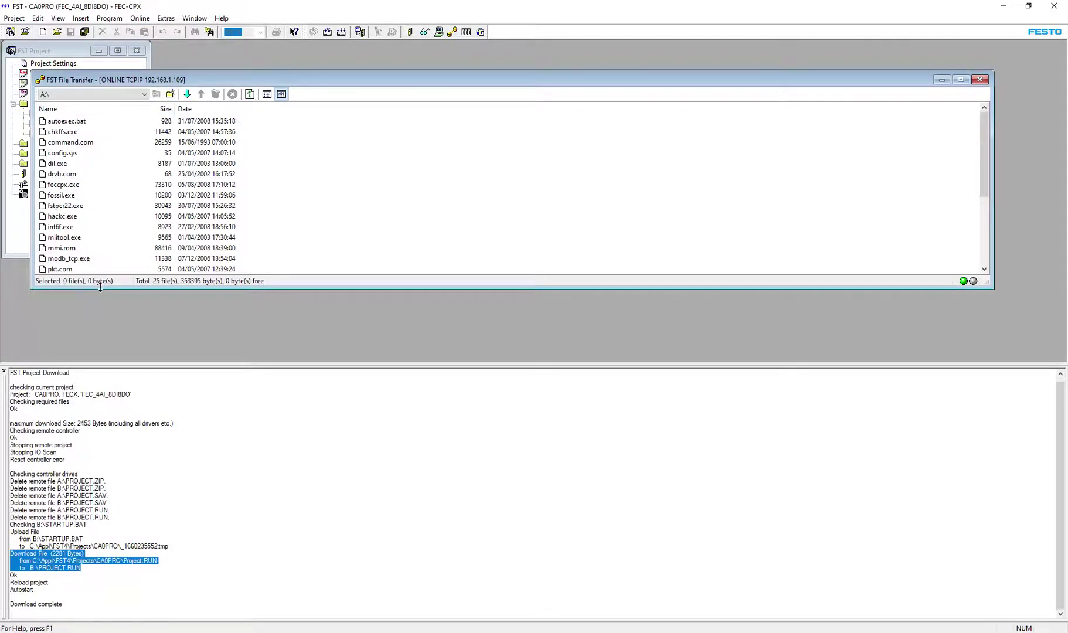
drag(101, 286, 84, 362)
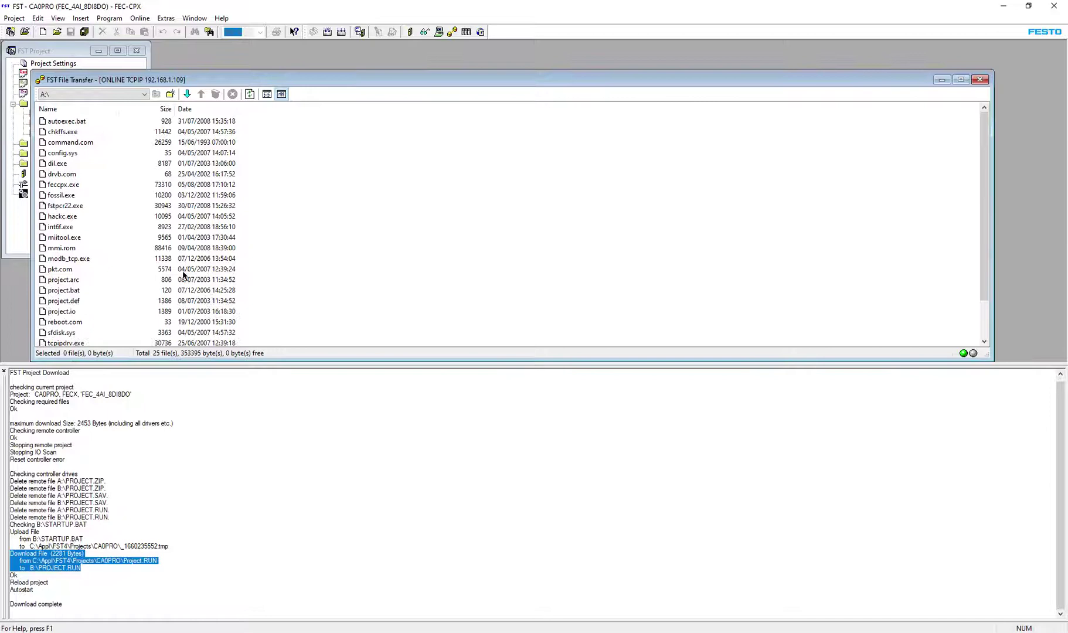
scroll(105, 193, down, 2)
click(144, 94)
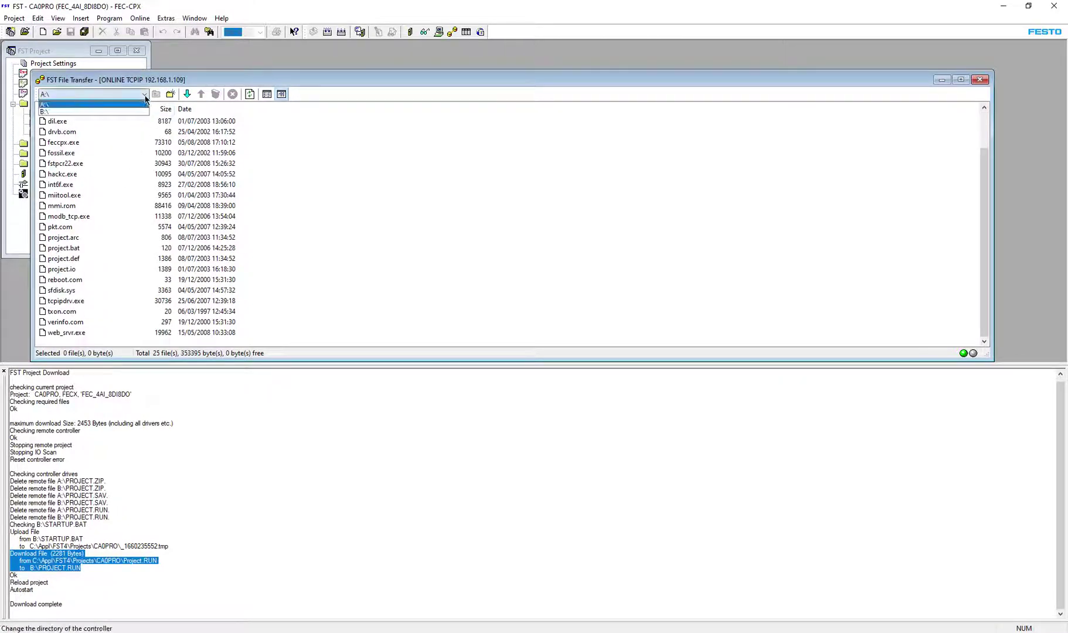
click(101, 109)
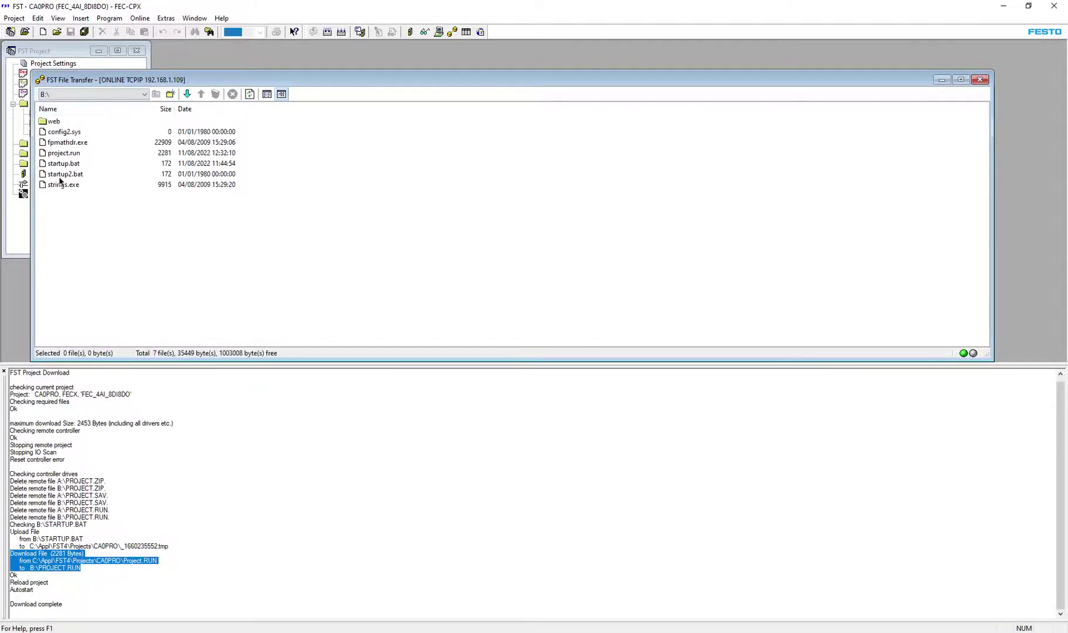
click(65, 155)
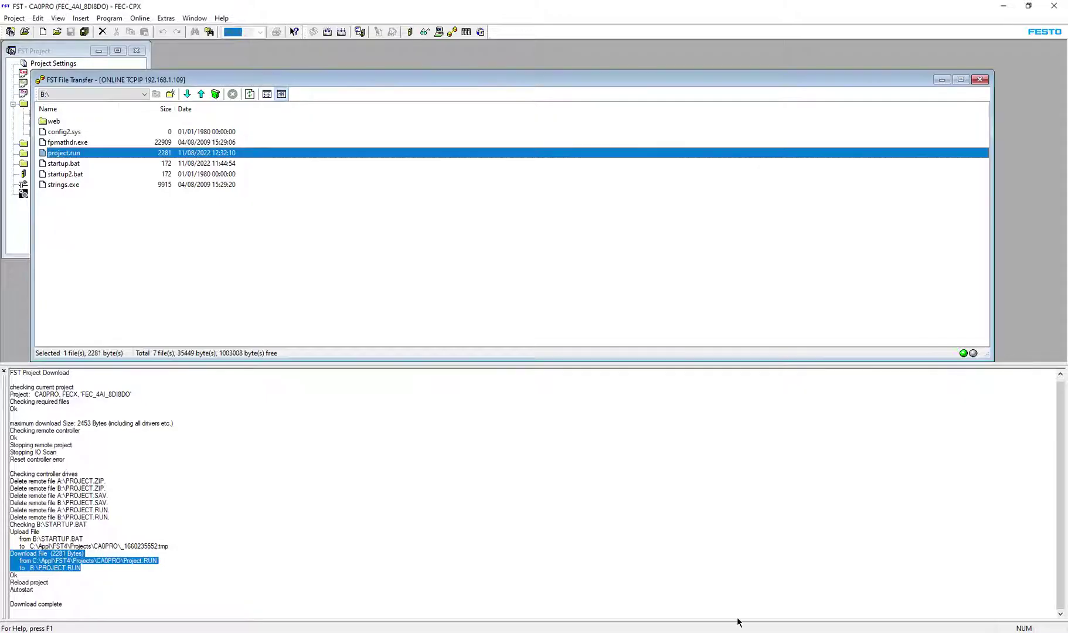
Close the file transfer window and log out of the controller.
click(980, 80)
click(139, 19)
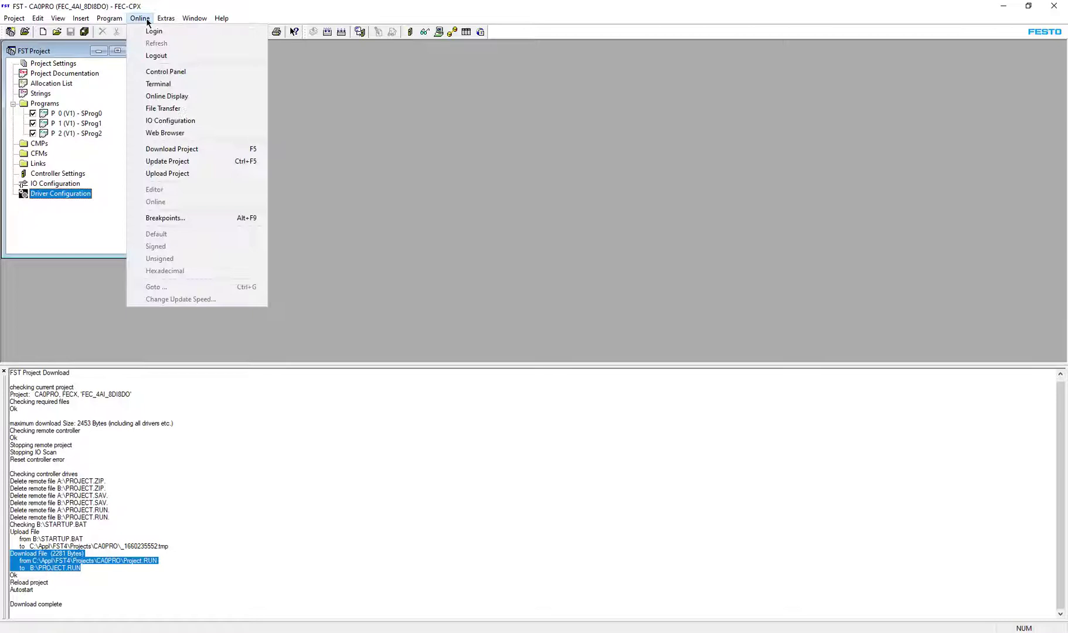
click(150, 56)
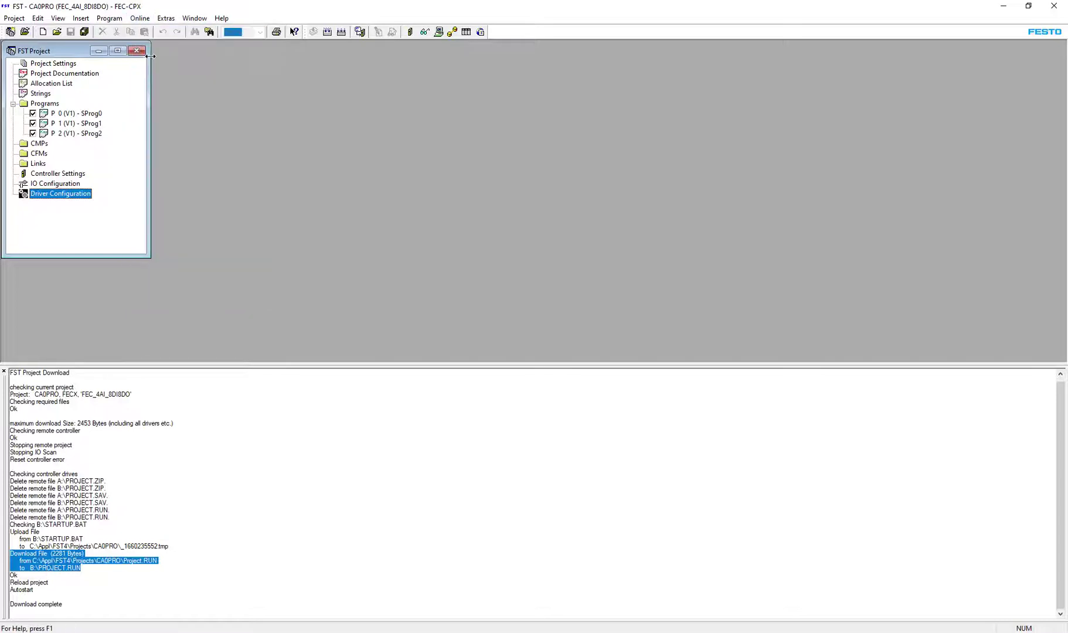
Turn on "Download source files" in the download options of the controller settings.
double_click(58, 176)
click(557, 256)
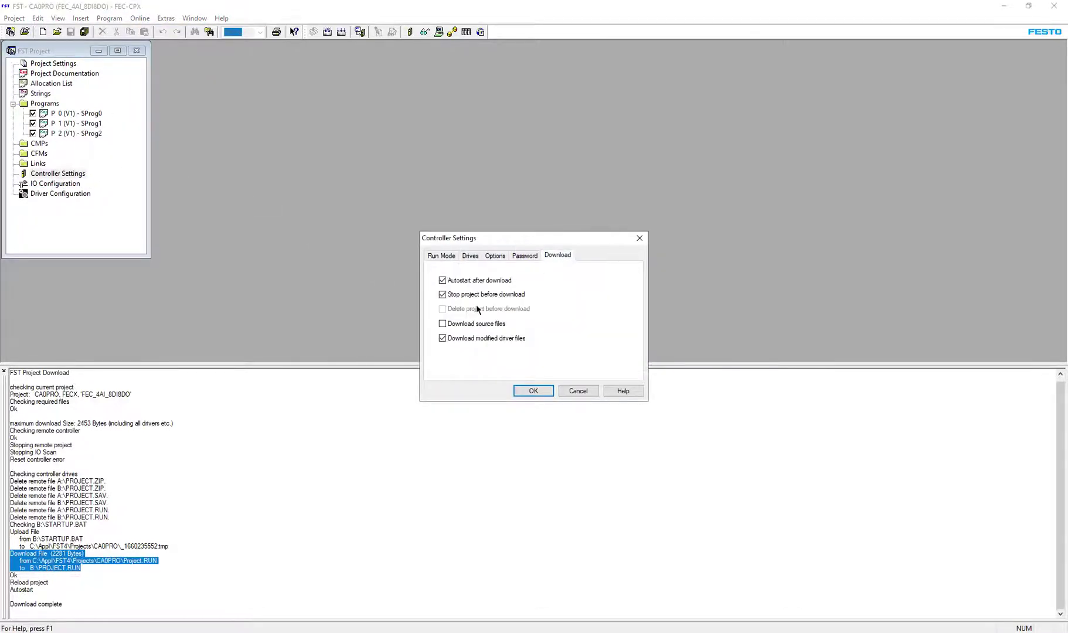
click(454, 323)
click(527, 394)
click(527, 392)
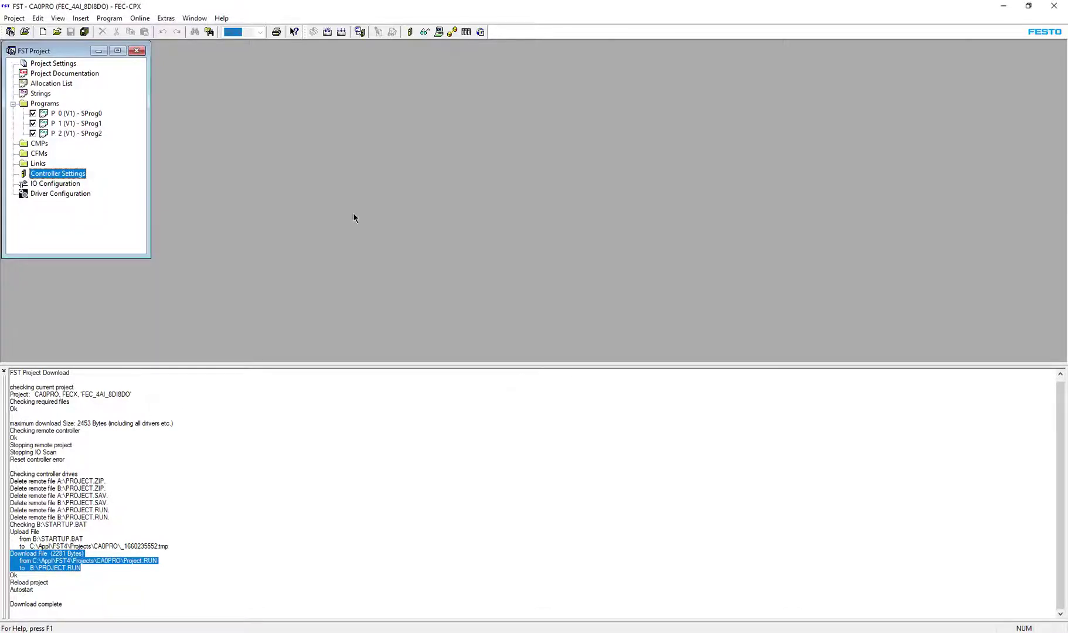
Review the previous Project.RUN transfer entry, rebuild the project and download it to the controller with its source files.
drag(81, 568, 1, 554)
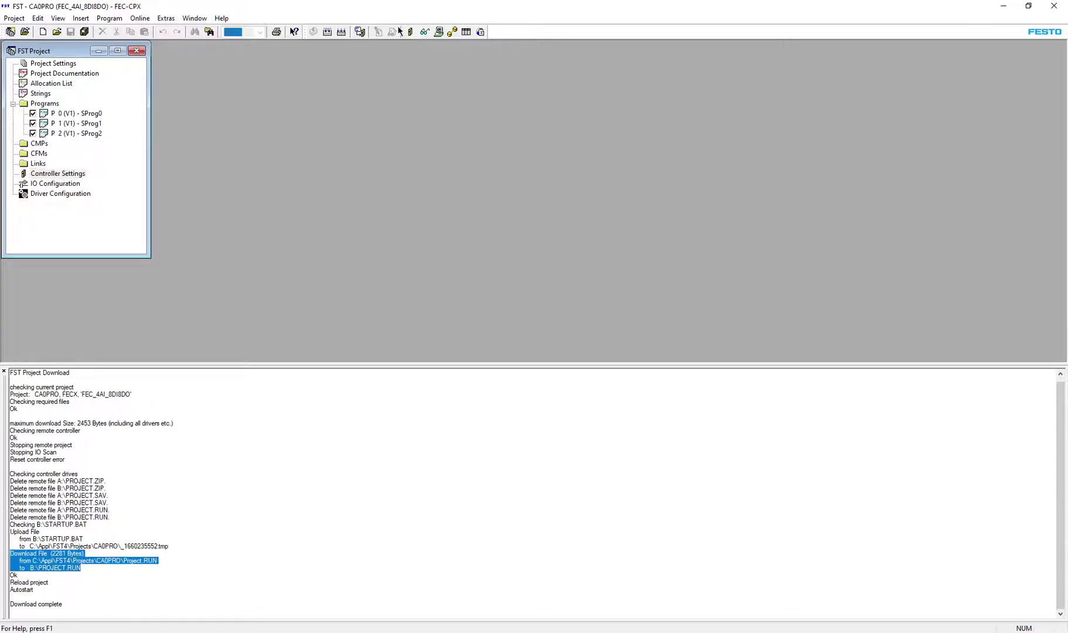
click(343, 32)
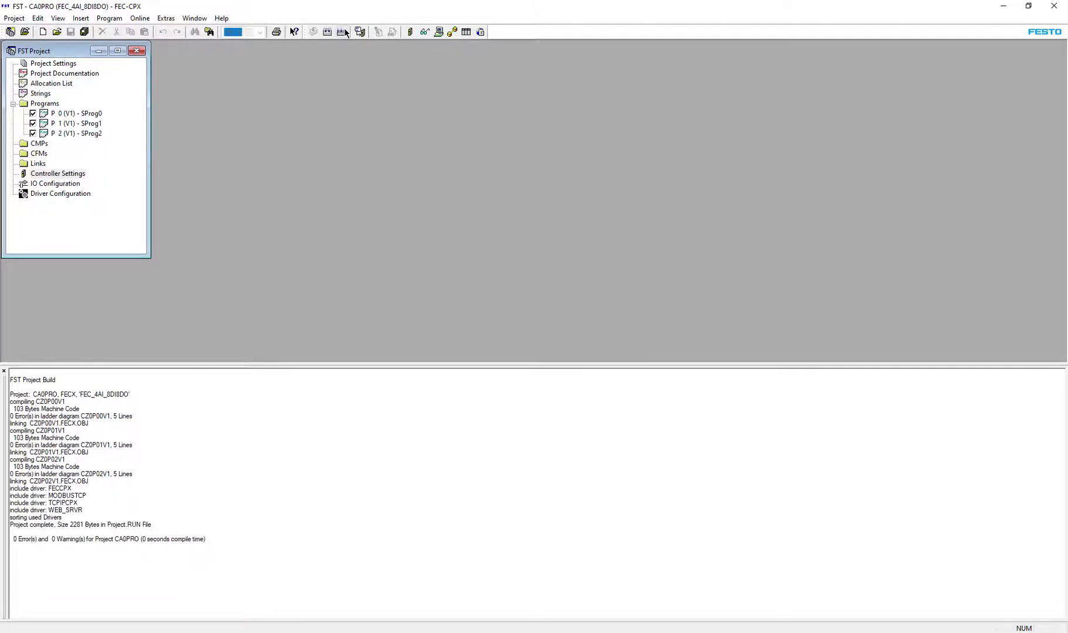
click(361, 32)
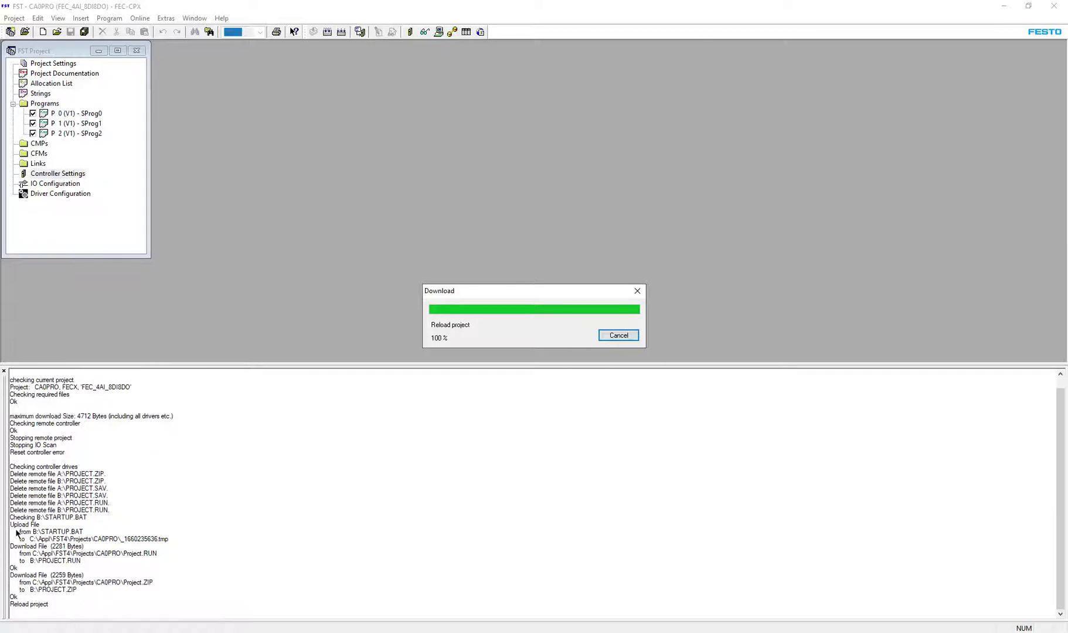
Review the Project.RUN and Project.ZIP transfer entries in the download log.
click(92, 537)
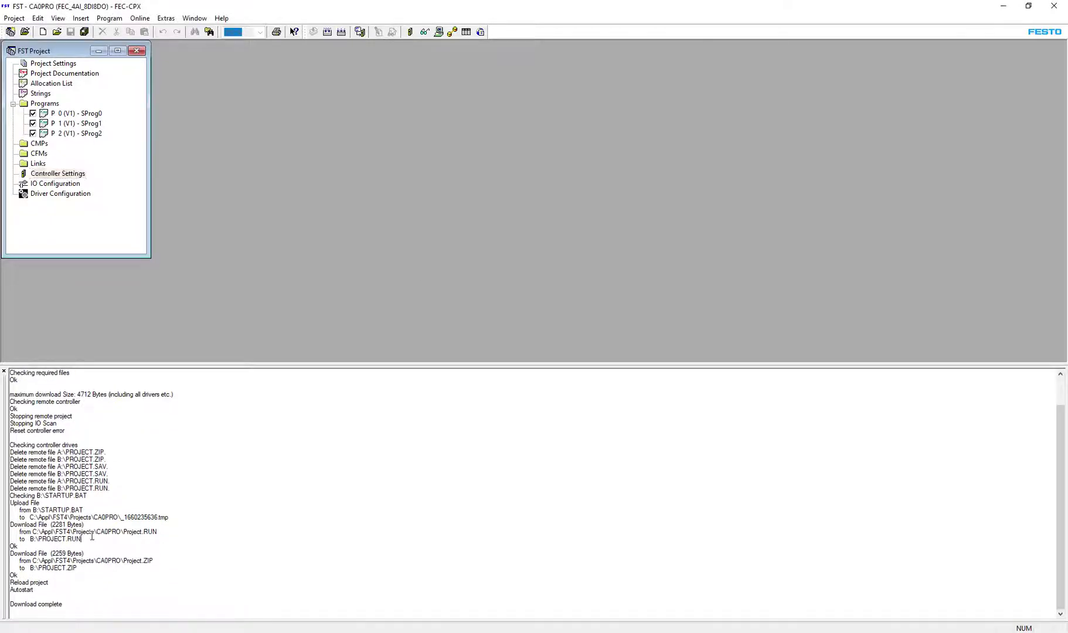
drag(92, 537, 6, 528)
drag(77, 568, 1, 555)
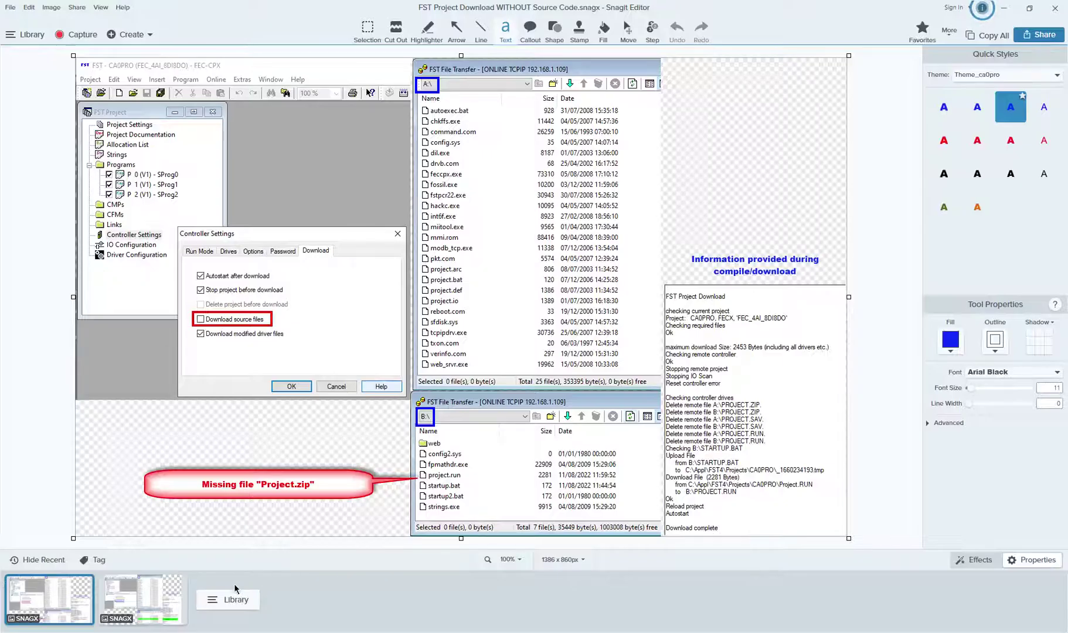
View the second capture in Snagit Editor, switch back to FST and log in to the controller.
click(142, 600)
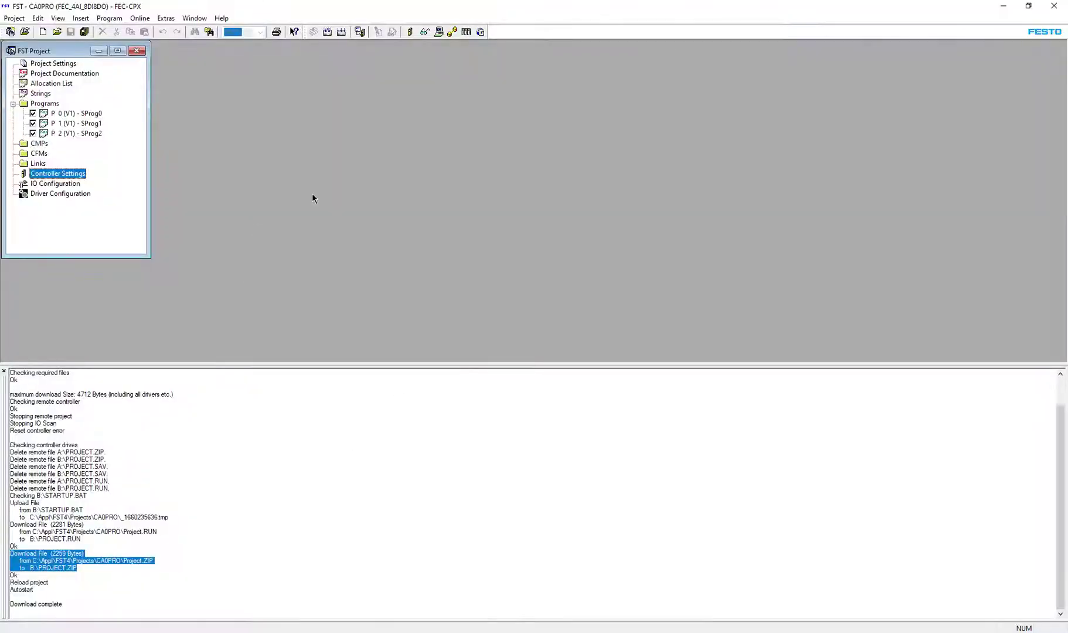
click(140, 18)
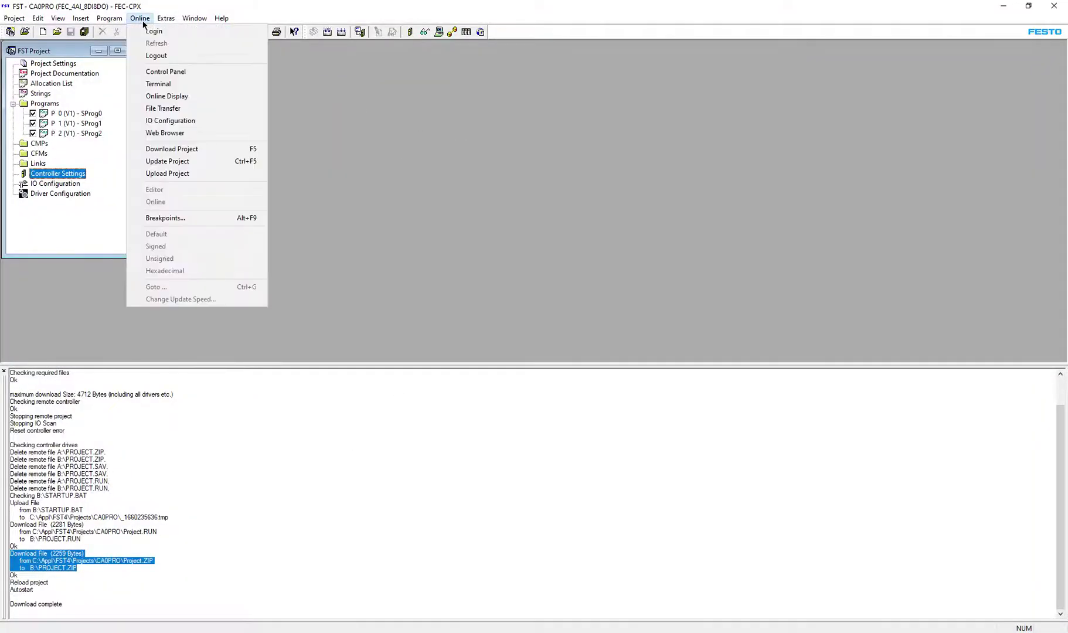
click(149, 30)
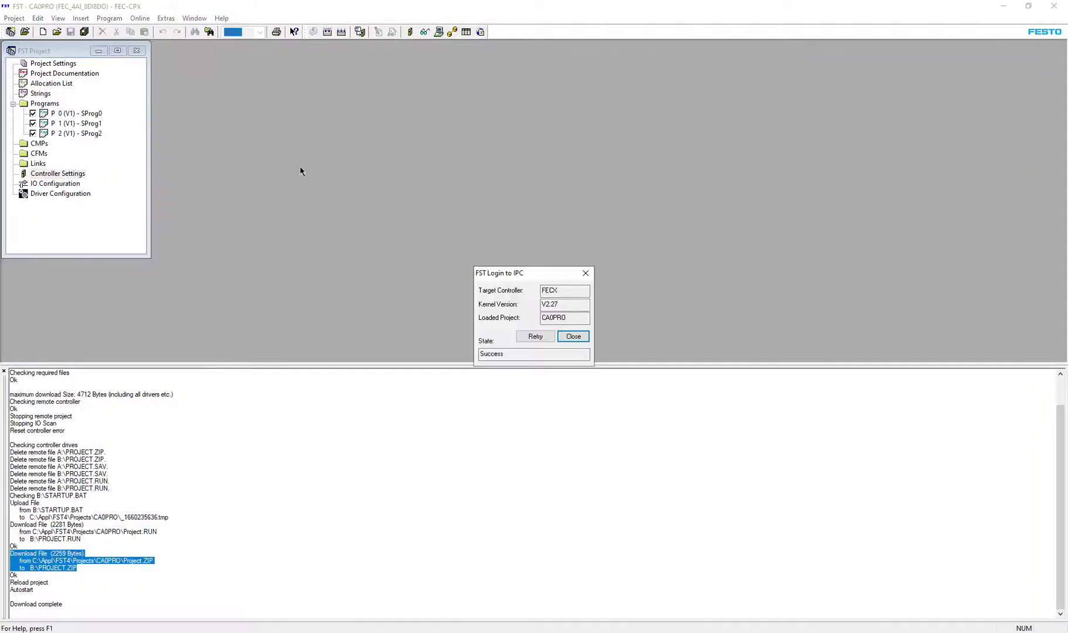
click(574, 336)
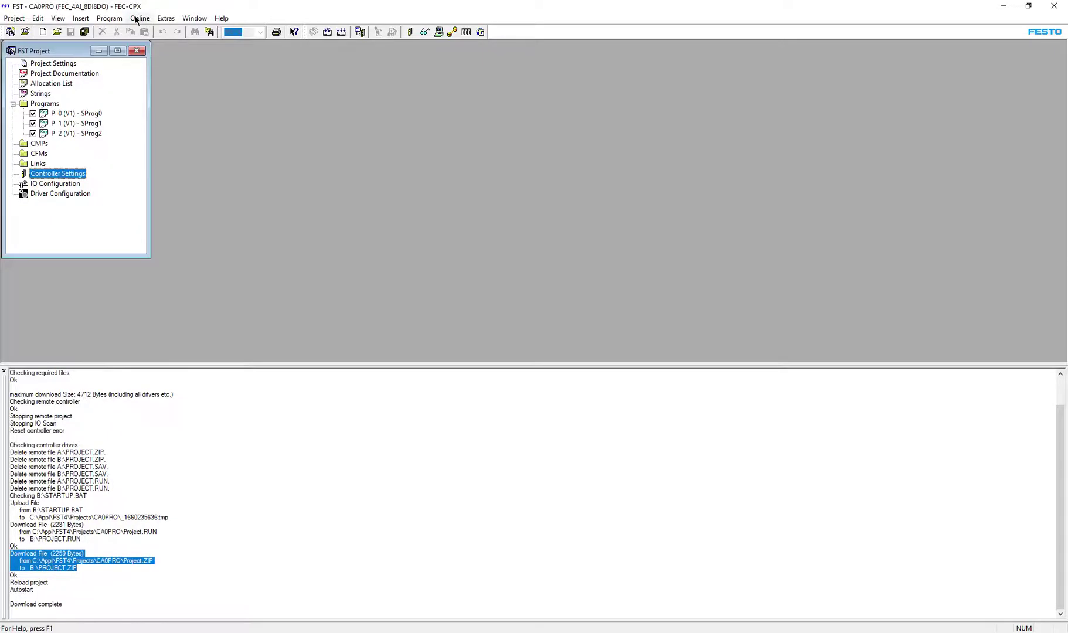
Open the controller's file transfer window, enlarge it and list the files on drive B:\.
click(140, 18)
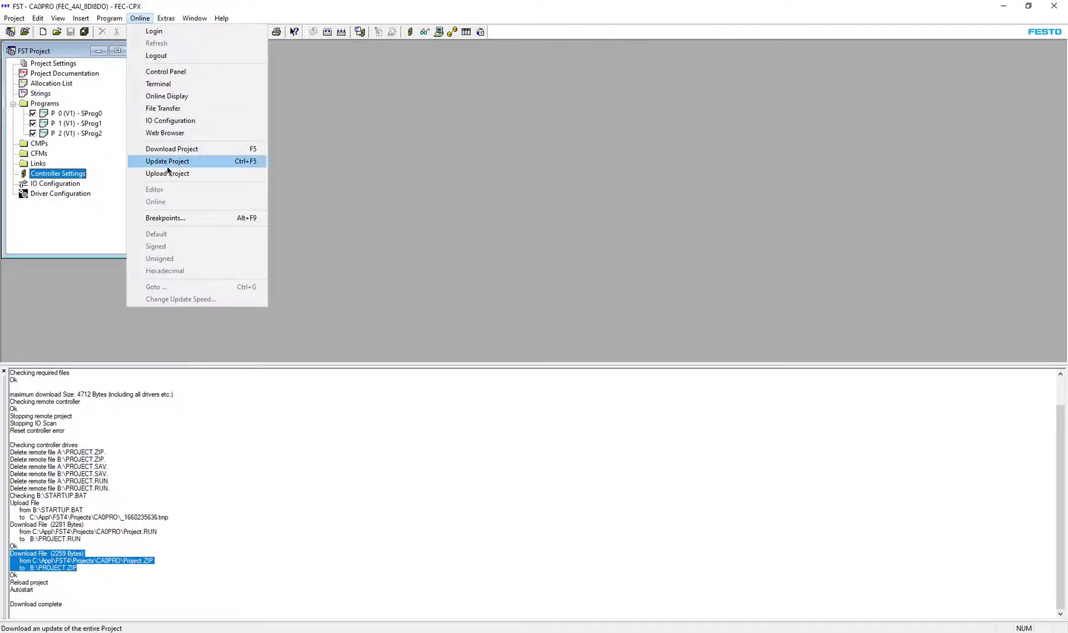
click(175, 107)
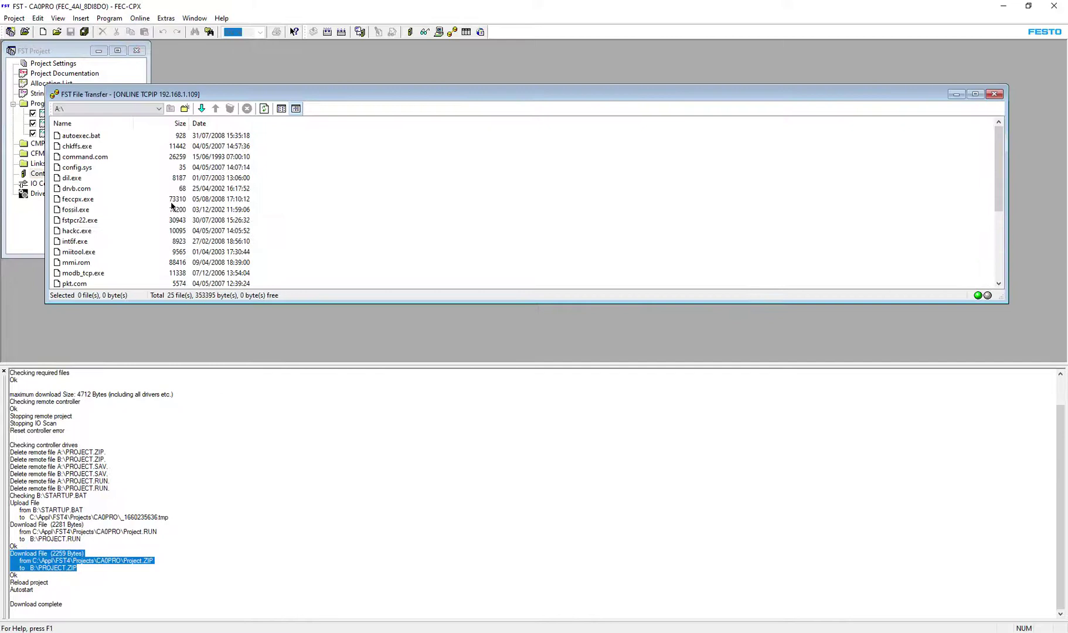
drag(117, 303, 94, 359)
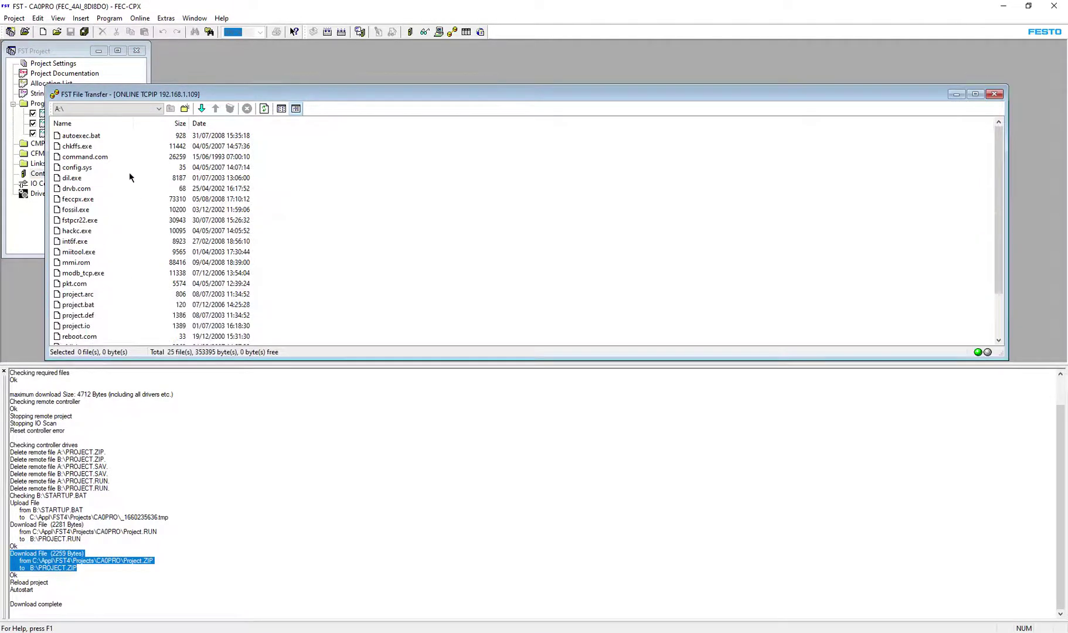
click(117, 108)
click(70, 126)
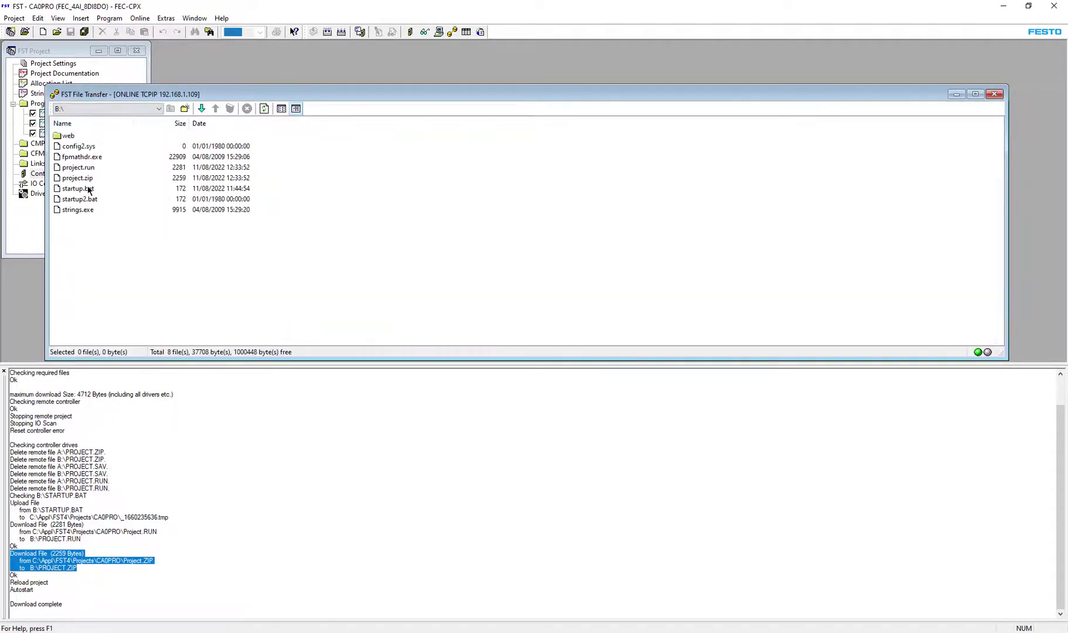
Upload project.zip from drive B:\ of the controller into the FST Upload Download folder on the PC.
click(84, 178)
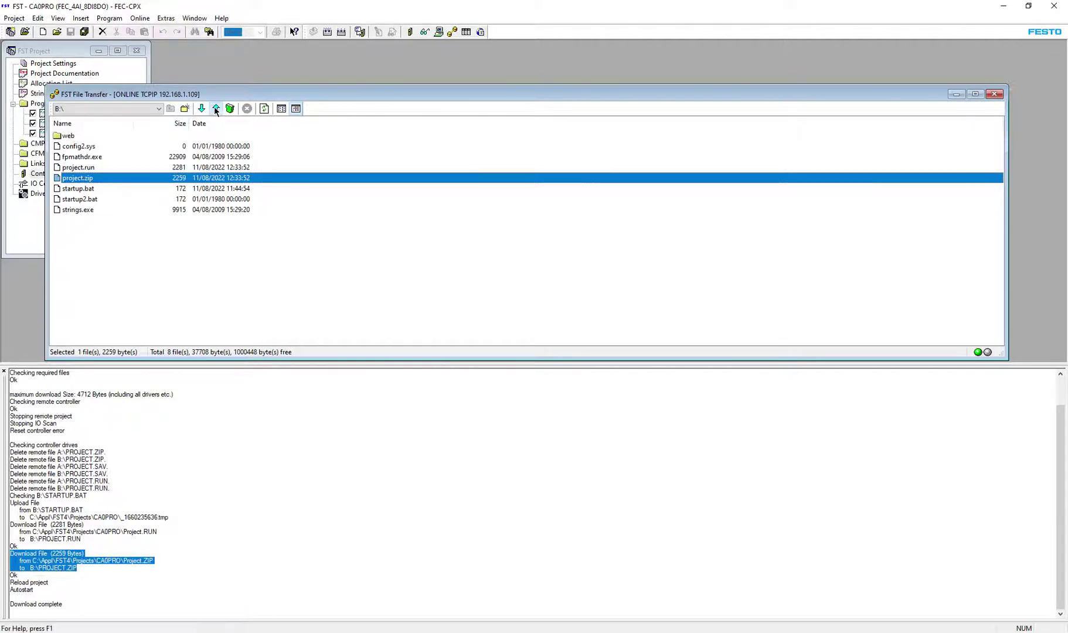
click(216, 110)
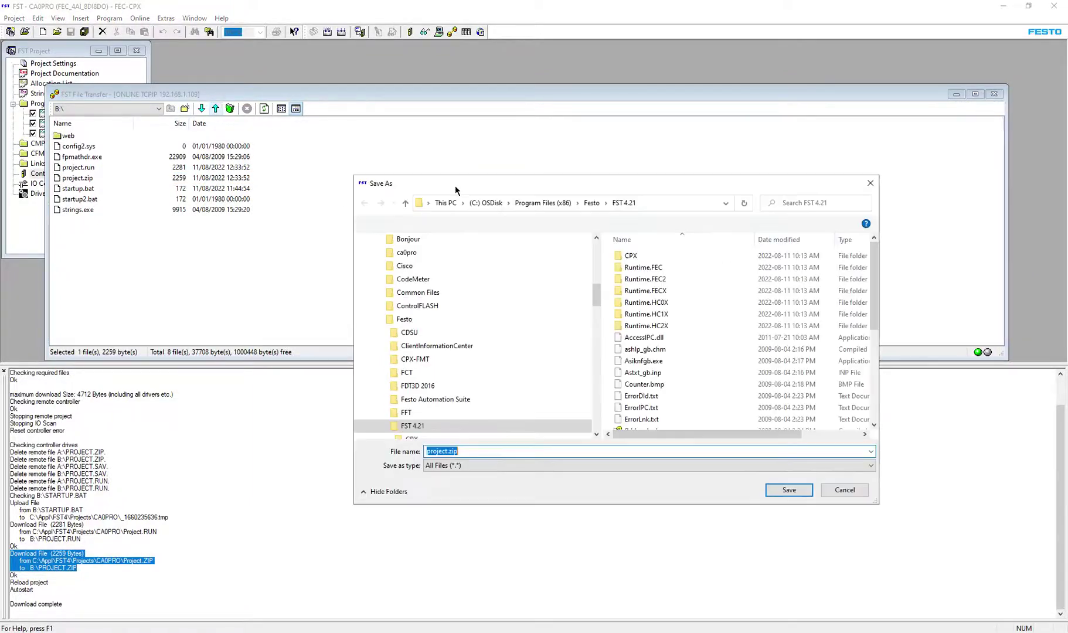
drag(455, 191, 283, 121)
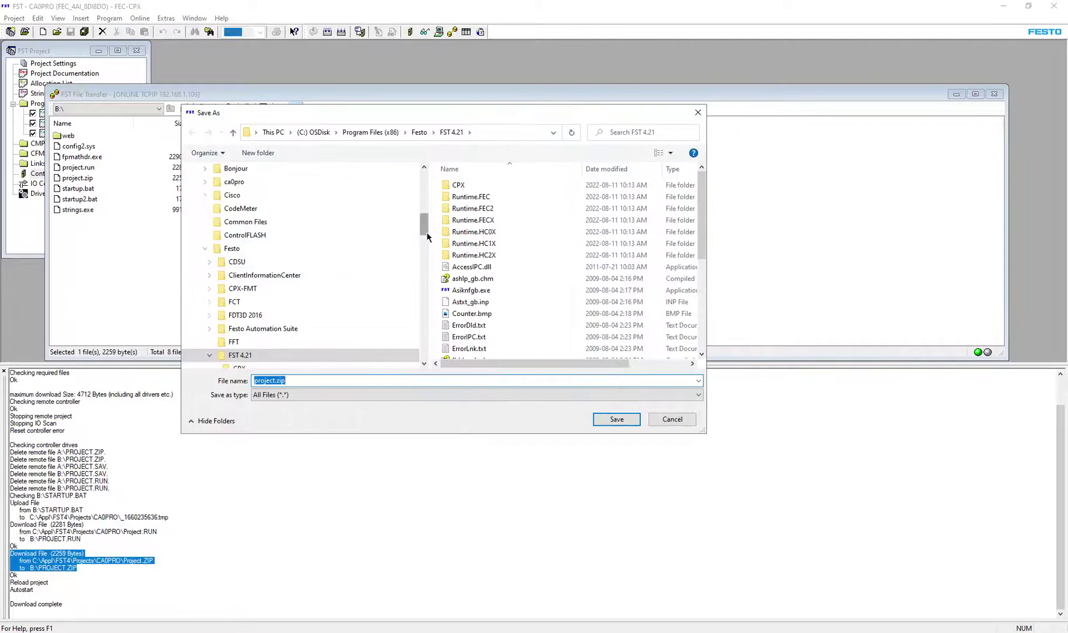
scroll(425, 243, down, 4)
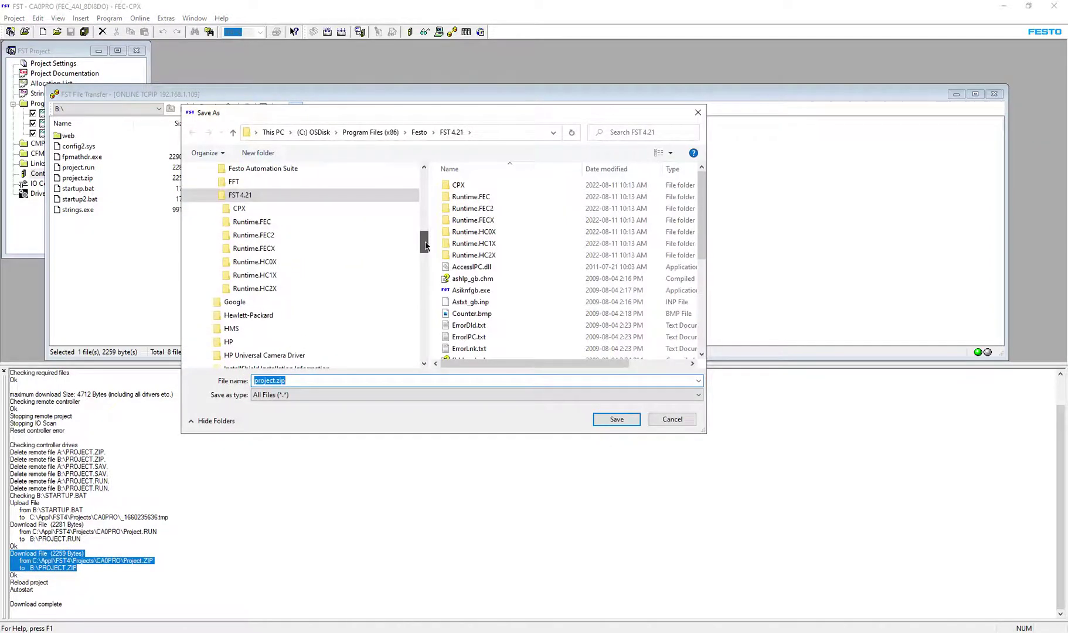
drag(426, 246, 426, 274)
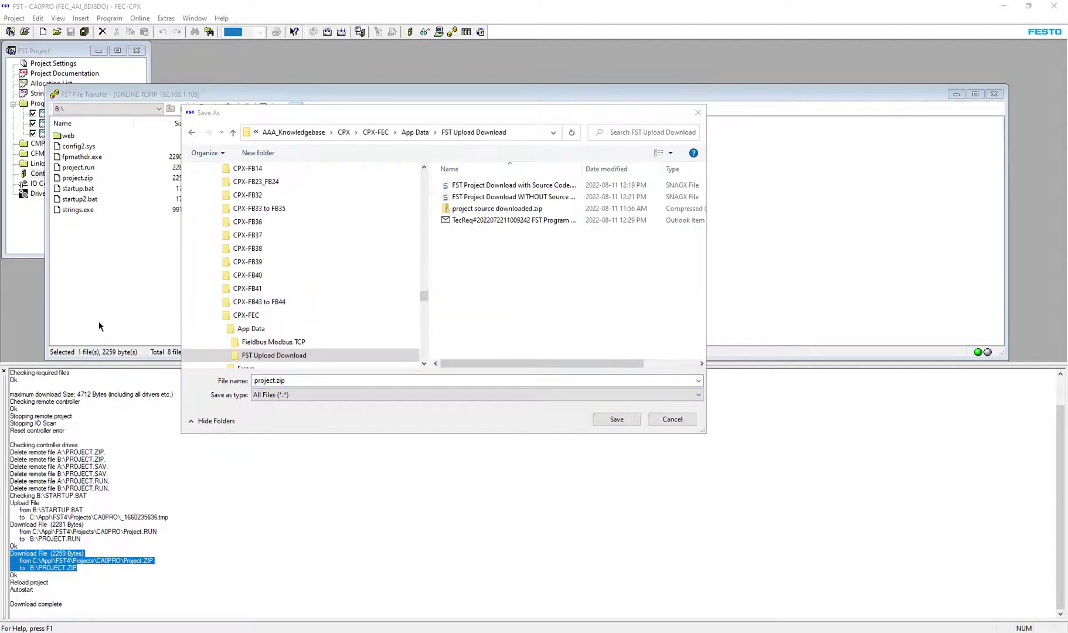
click(617, 420)
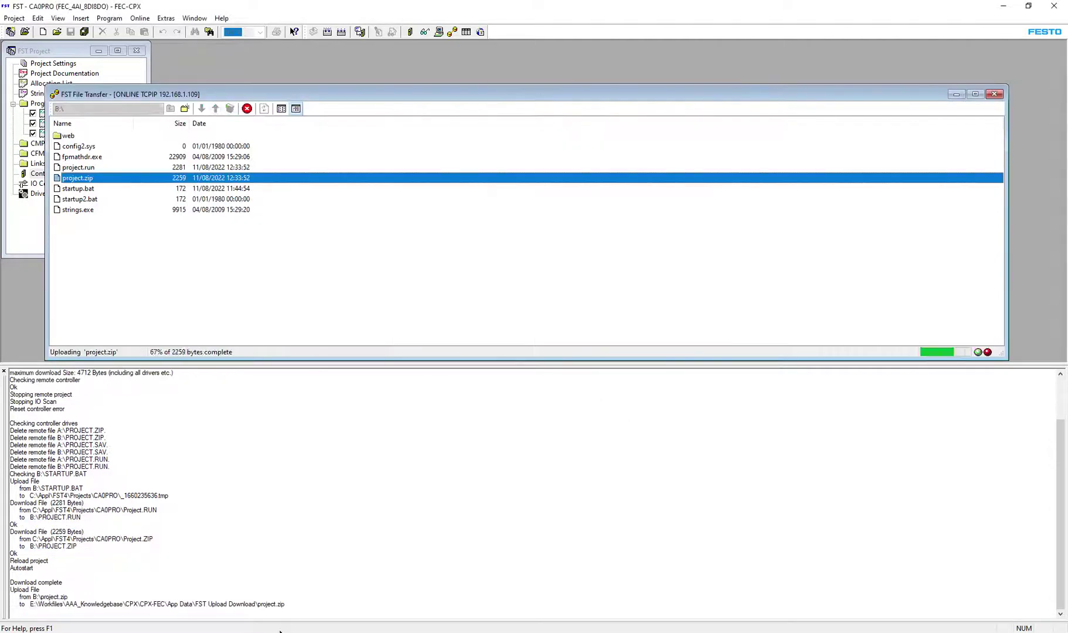
Switch to Total Commander, refresh the folder, open project.zip and mark the files from CZ0P00V1.kop to CZ0P02V1.OUT.
key(alt+Tab)
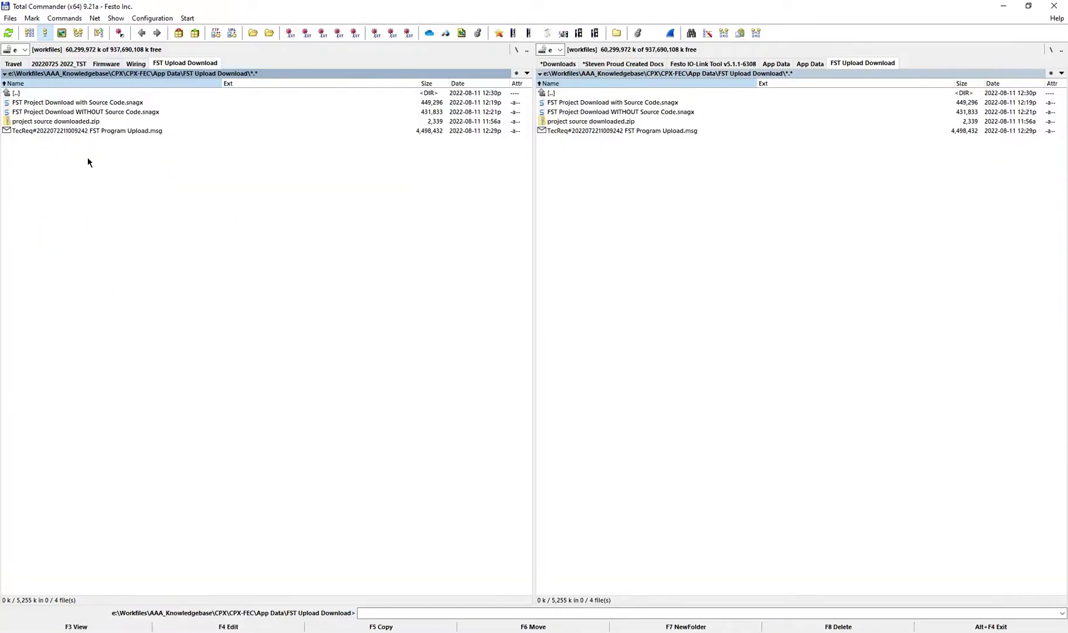
click(10, 34)
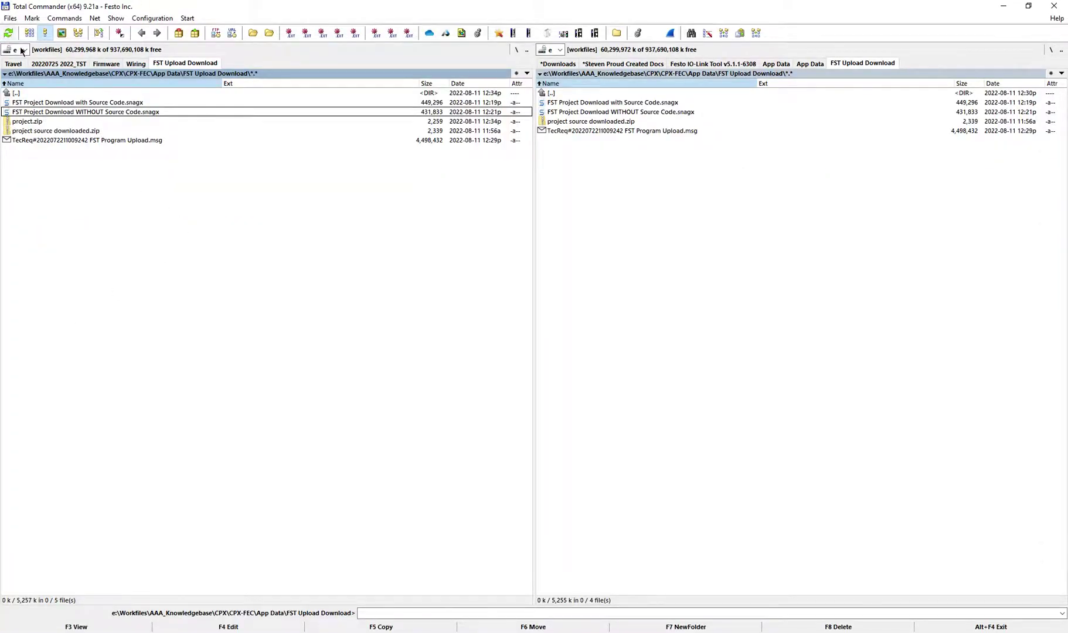
click(27, 124)
double_click(26, 123)
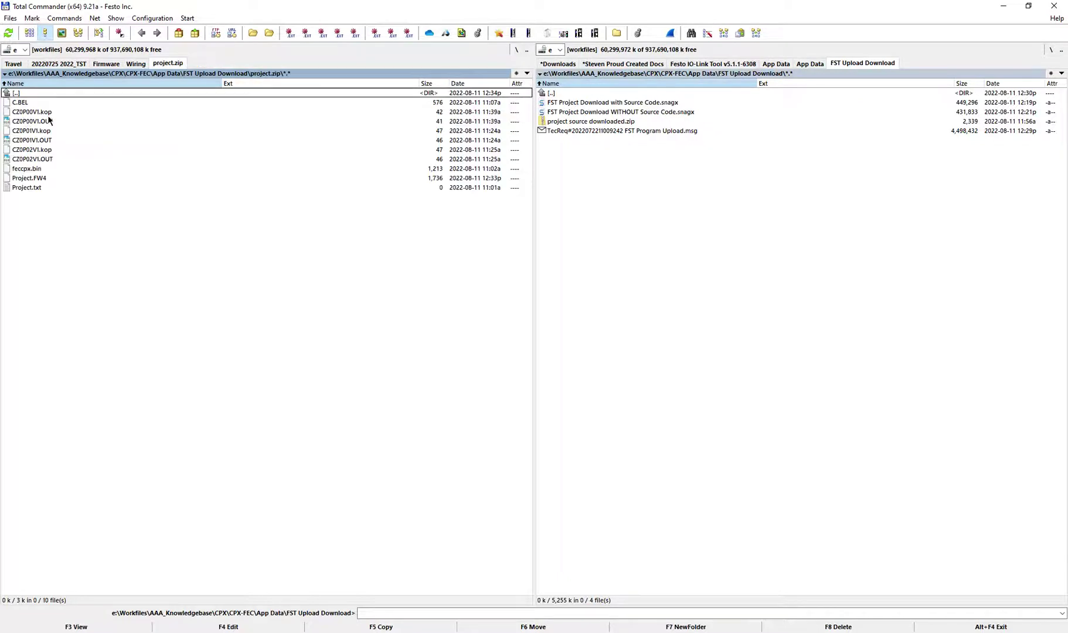
click(34, 113)
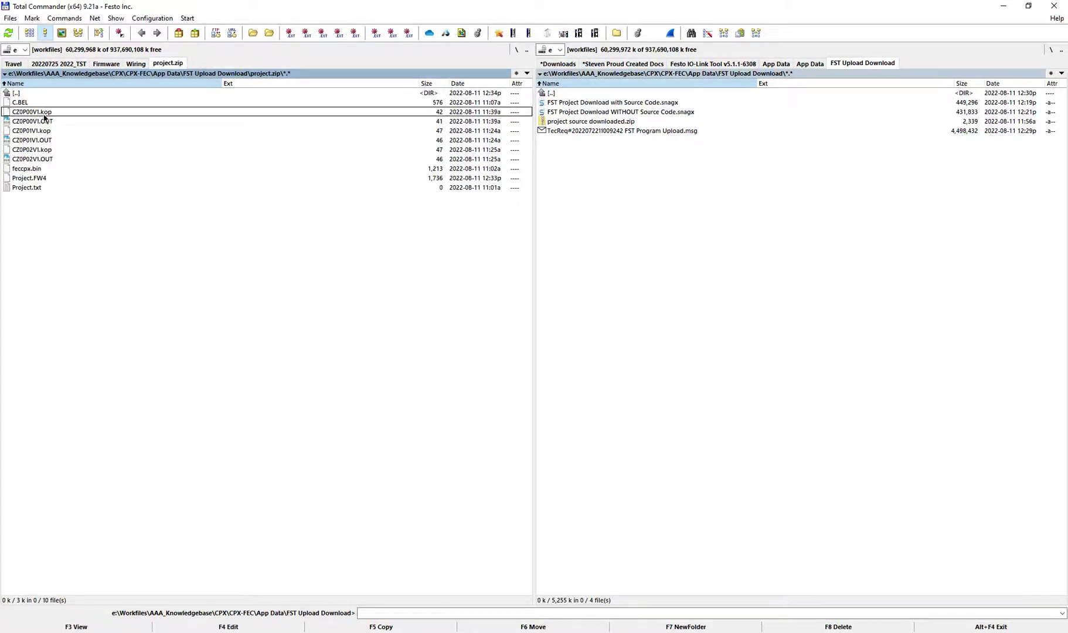
shift+click(34, 159)
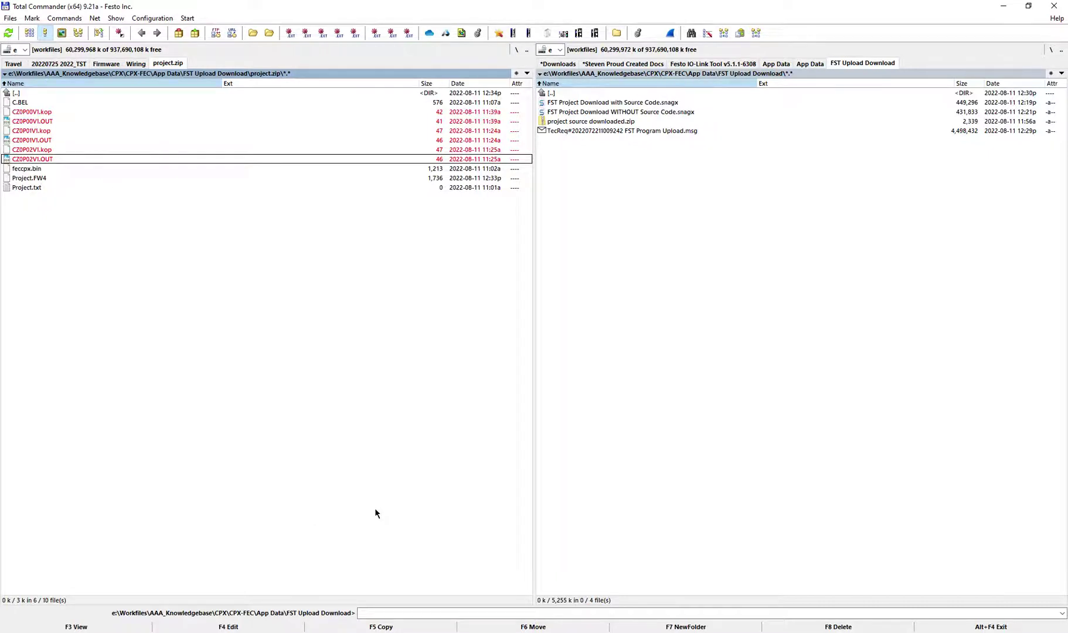
Return to FST, narrow the file transfer window and check the source file and compile log in program P 0's properties.
key(alt+Tab)
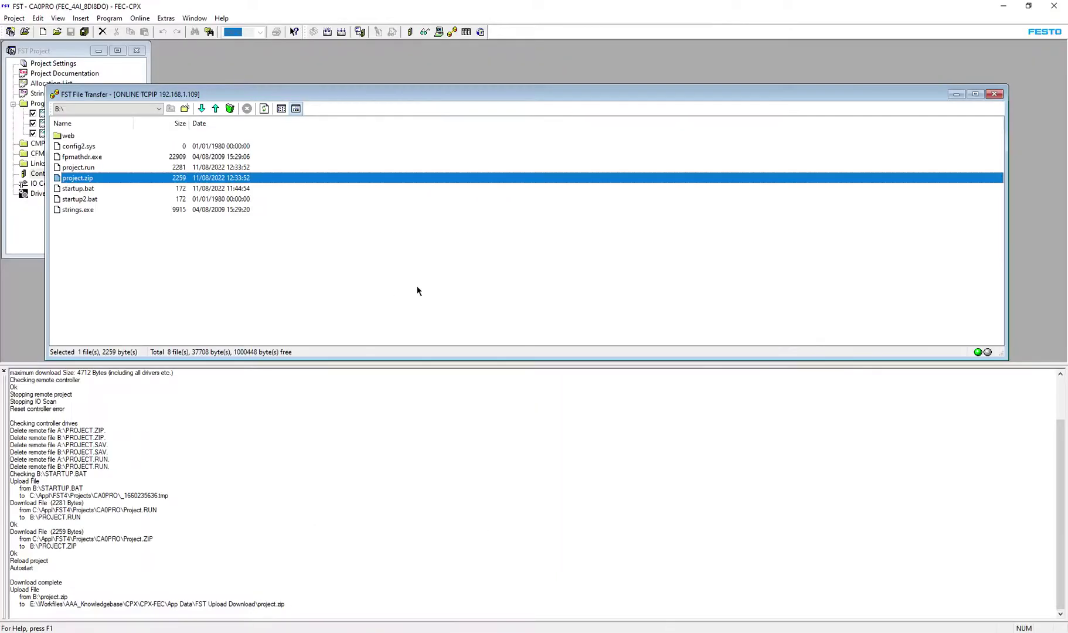
drag(46, 86, 396, 98)
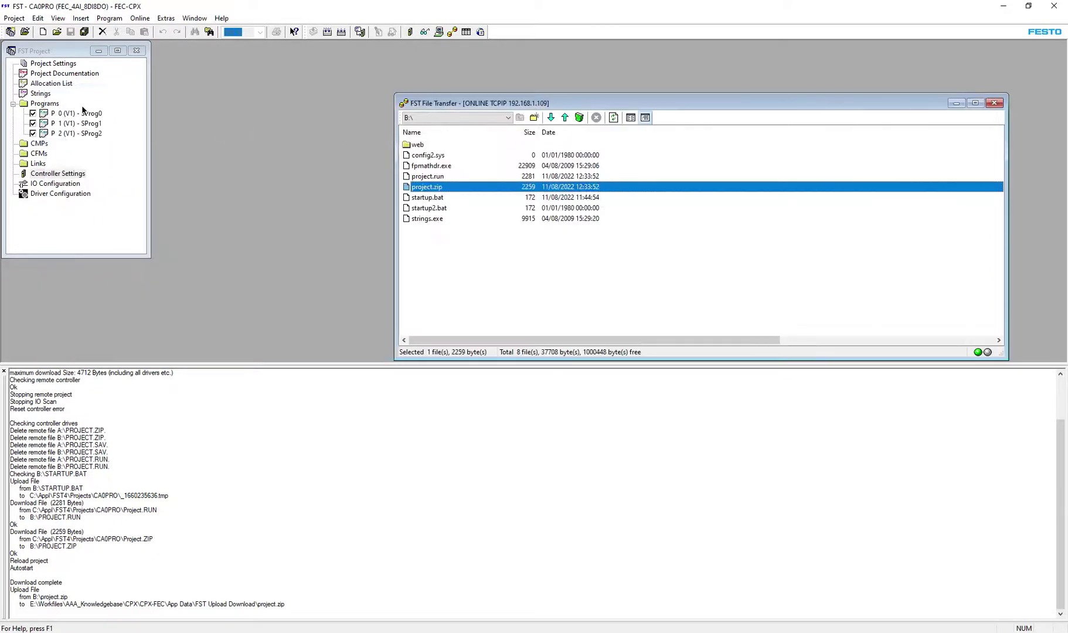
click(73, 117)
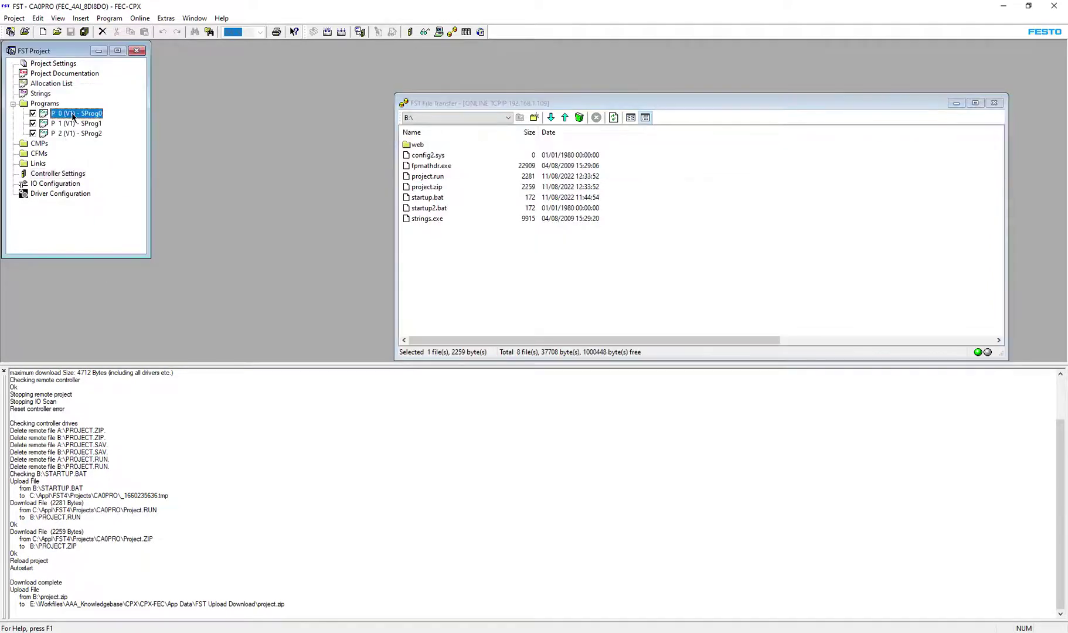
right_click(72, 116)
click(102, 171)
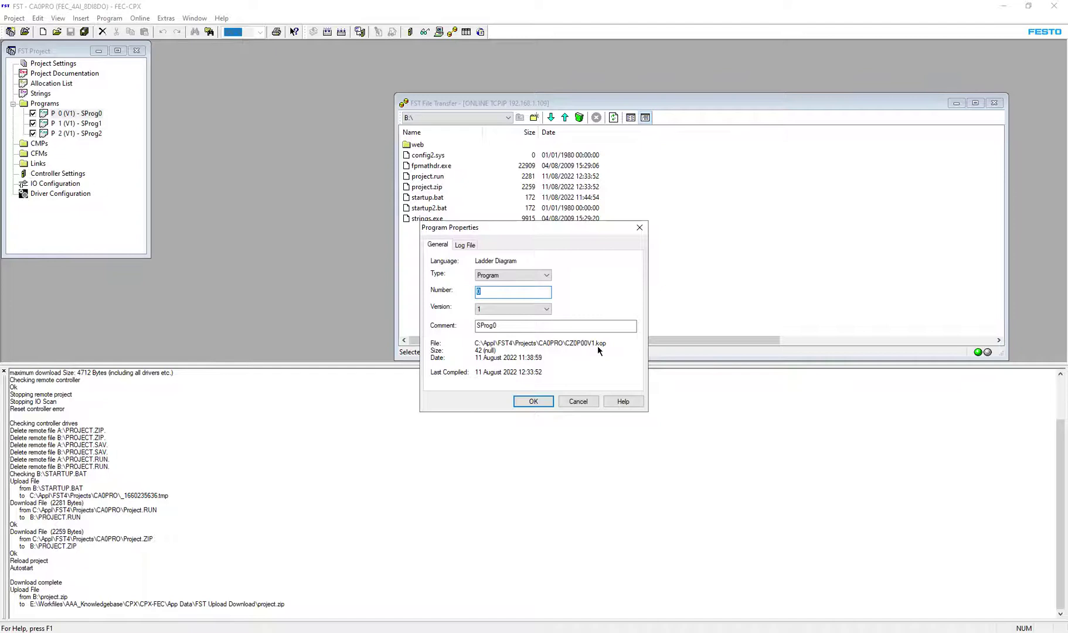
click(463, 245)
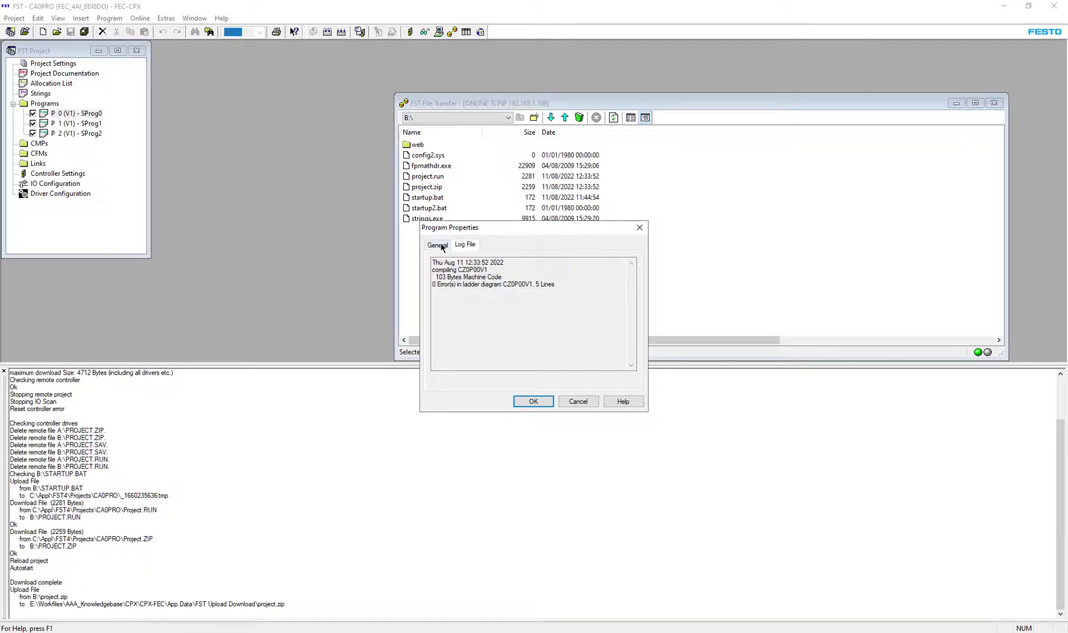
click(438, 245)
click(639, 228)
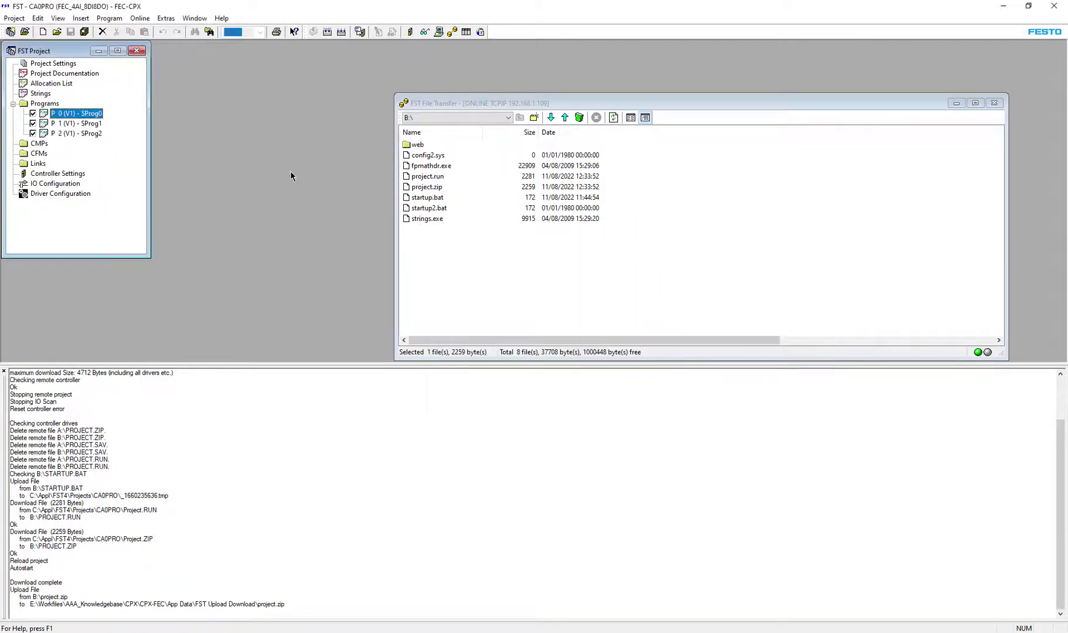
Check the source file name in the properties of program P 1.
right_click(75, 124)
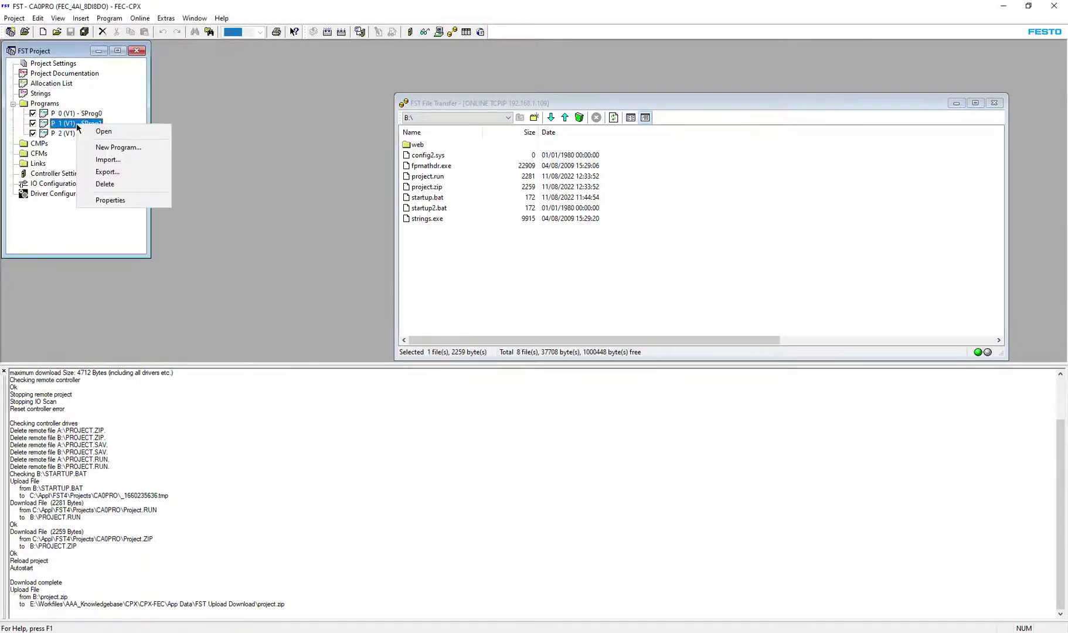
click(110, 202)
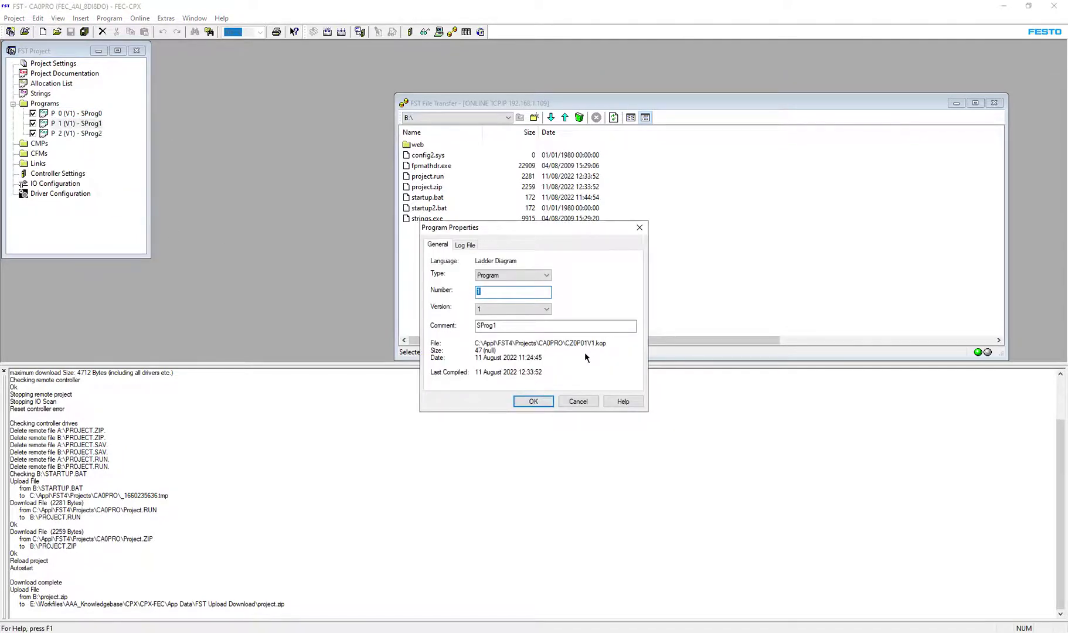
click(579, 402)
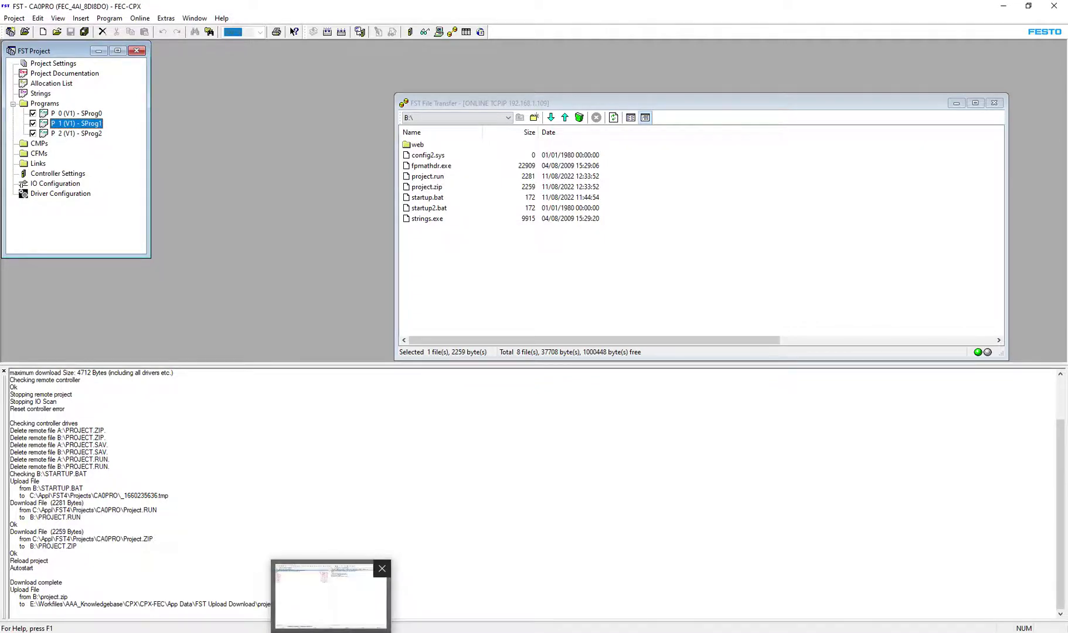
Close the file transfer window and try to upload the project with its source files from the controller.
drag(481, 103, 272, 65)
click(782, 66)
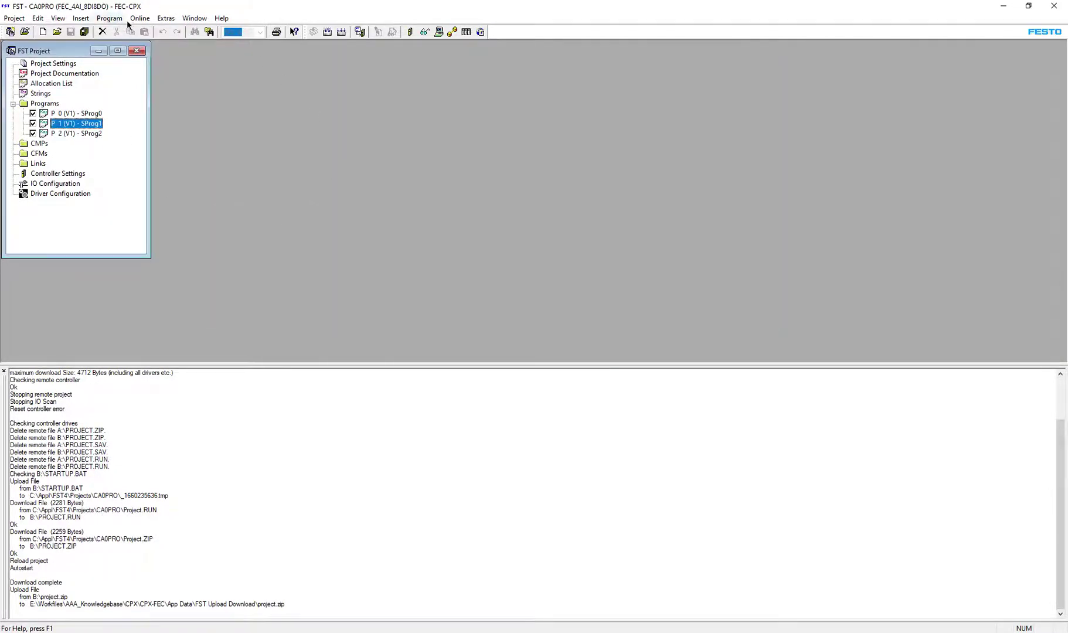
click(141, 18)
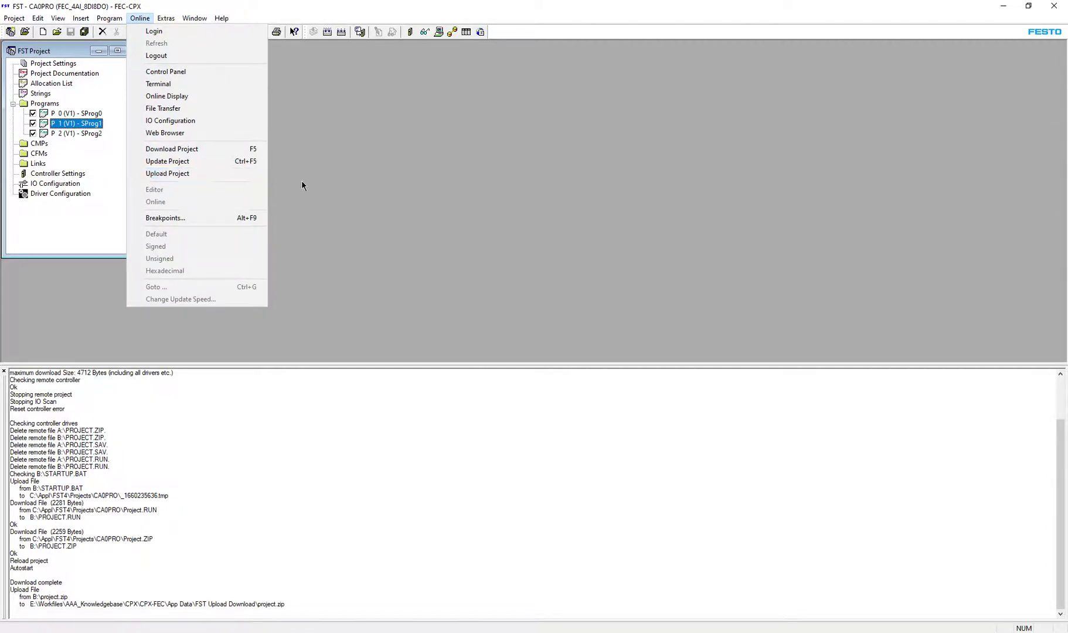
click(293, 227)
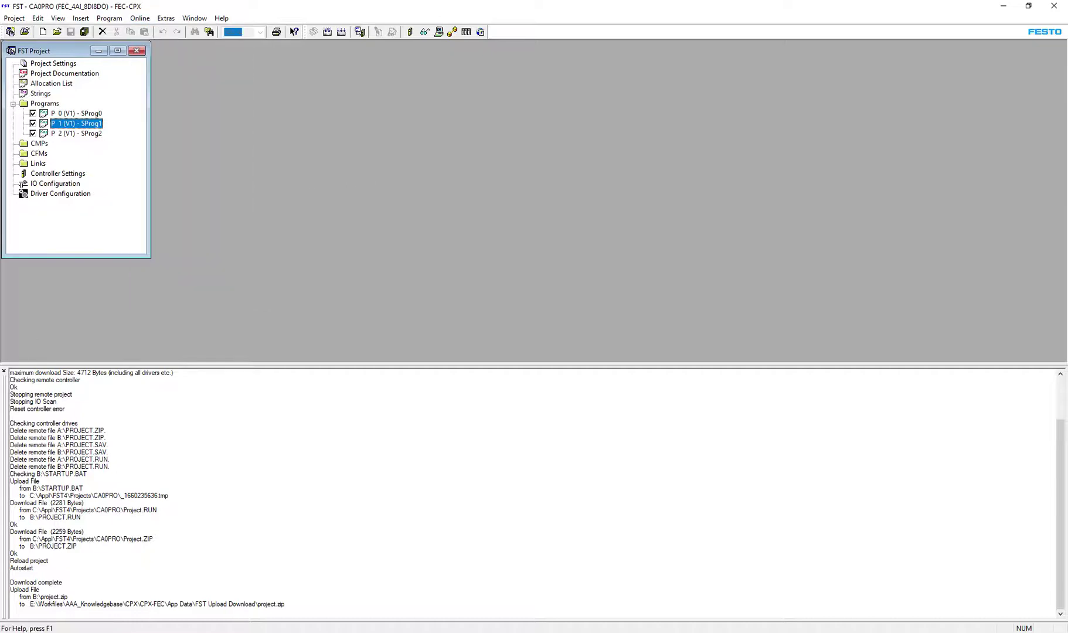
click(111, 19)
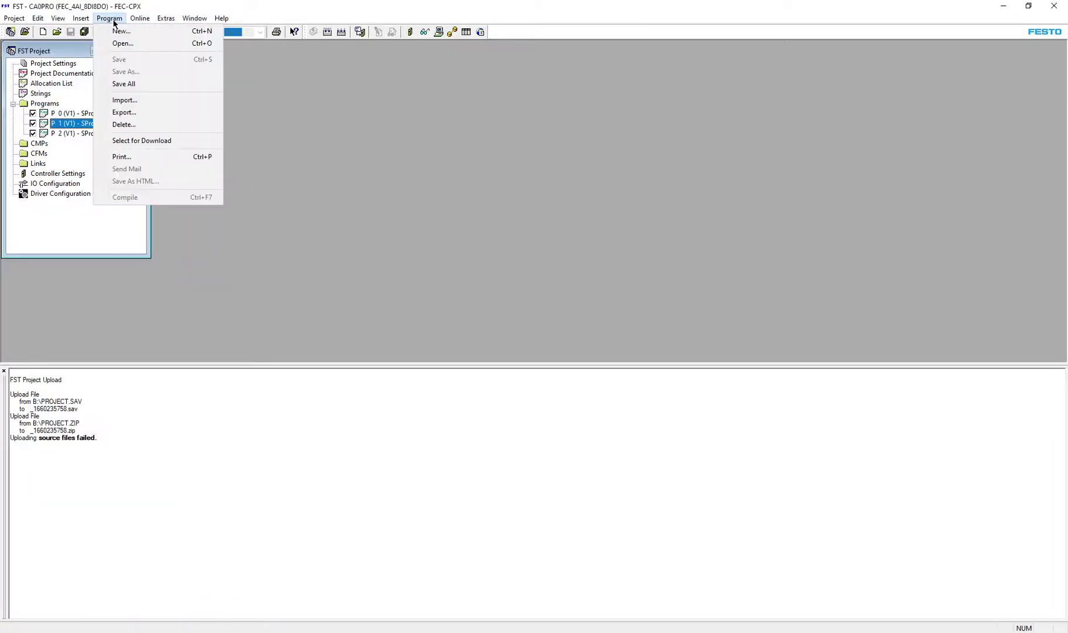
click(135, 19)
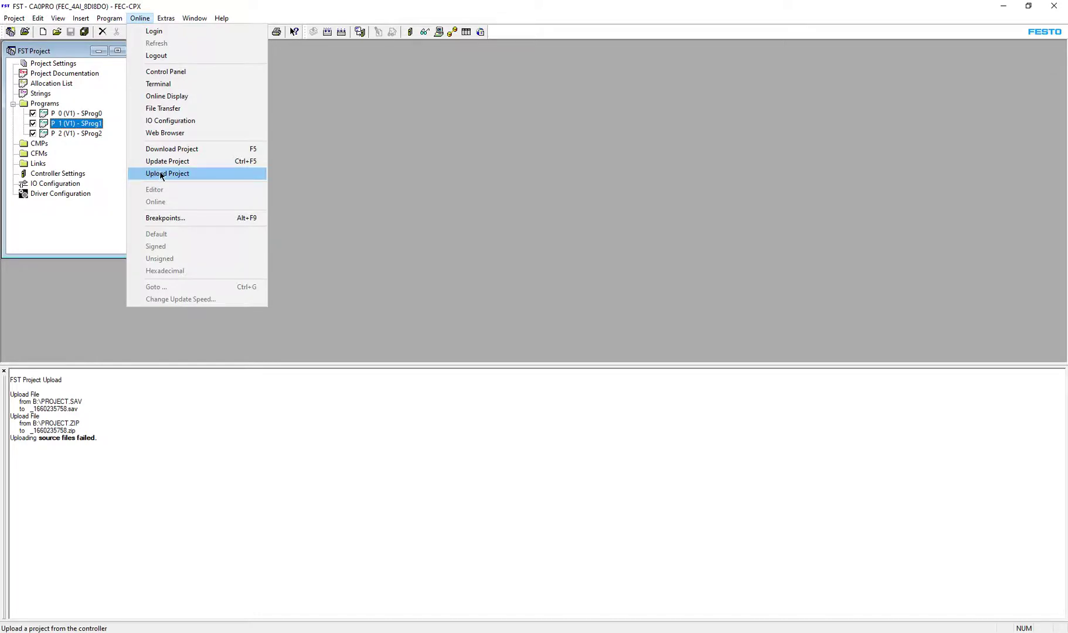
click(162, 175)
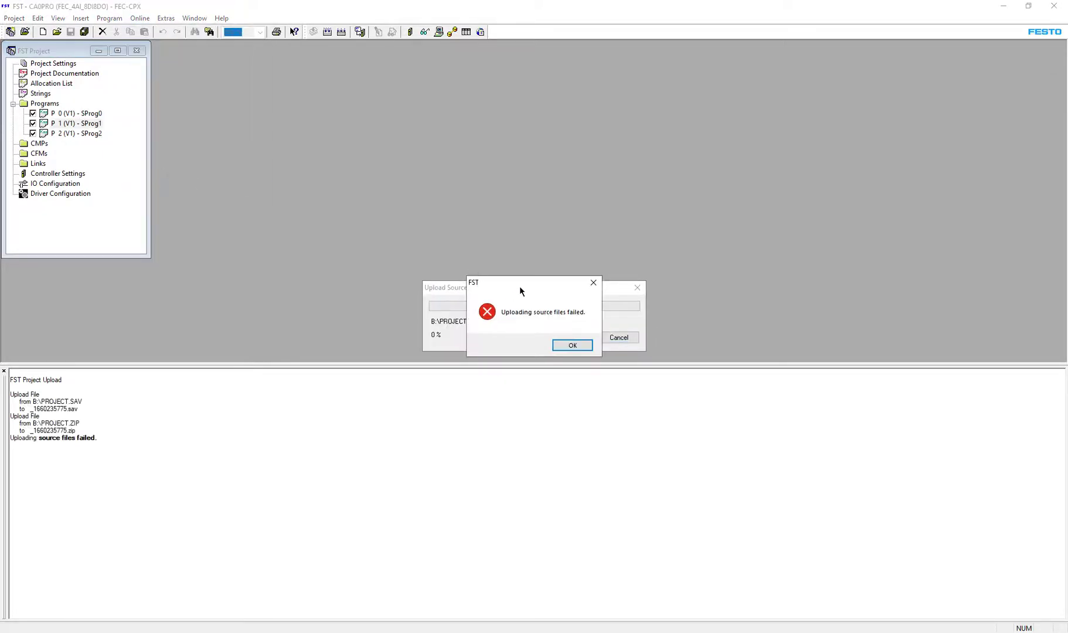
drag(519, 287, 837, 264)
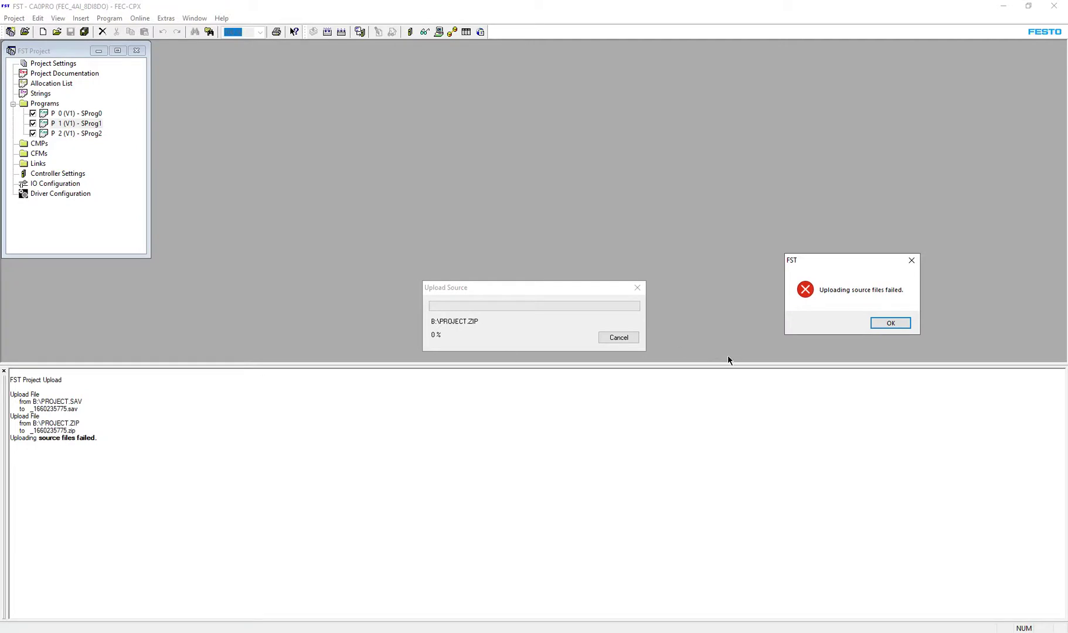
click(899, 321)
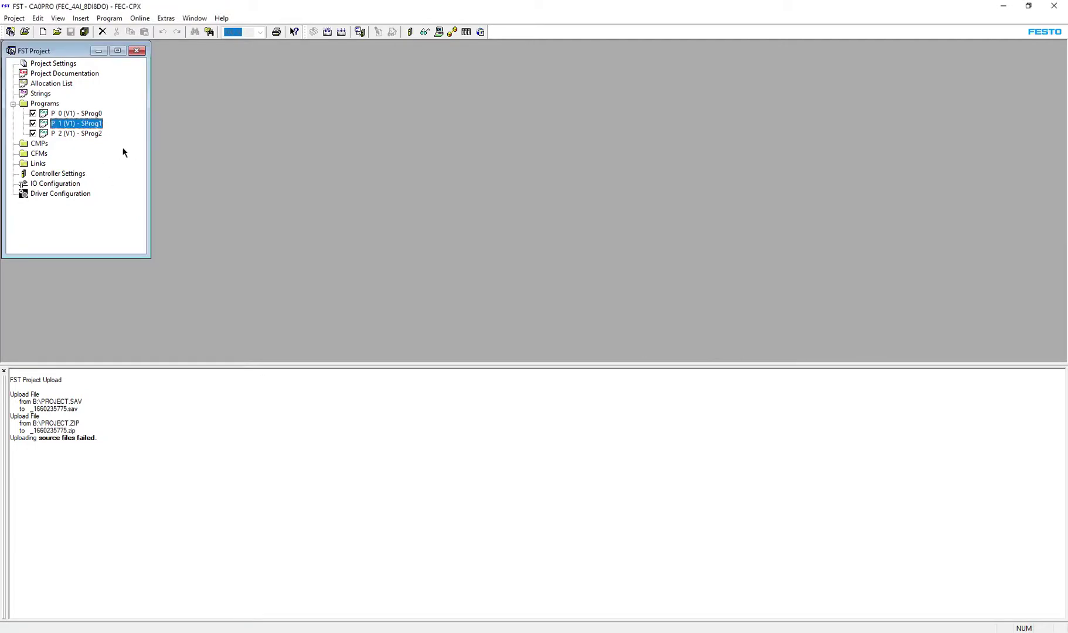